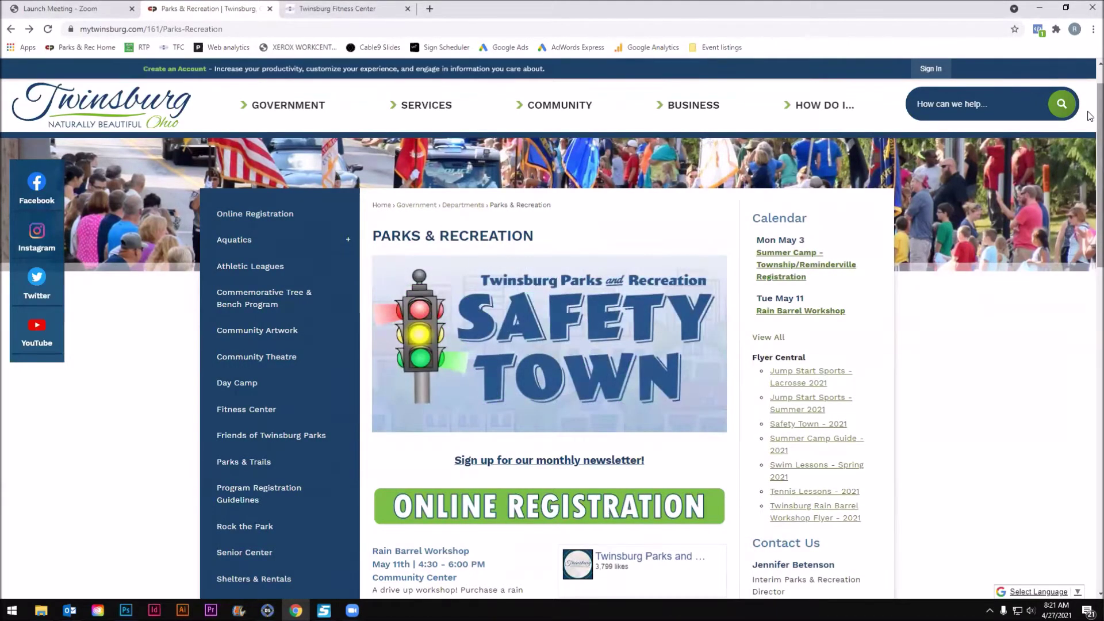
# Scroll the Parks & Recreation sidebar and open the Senior Center page.
pyautogui.scroll(-2, 604, 405)
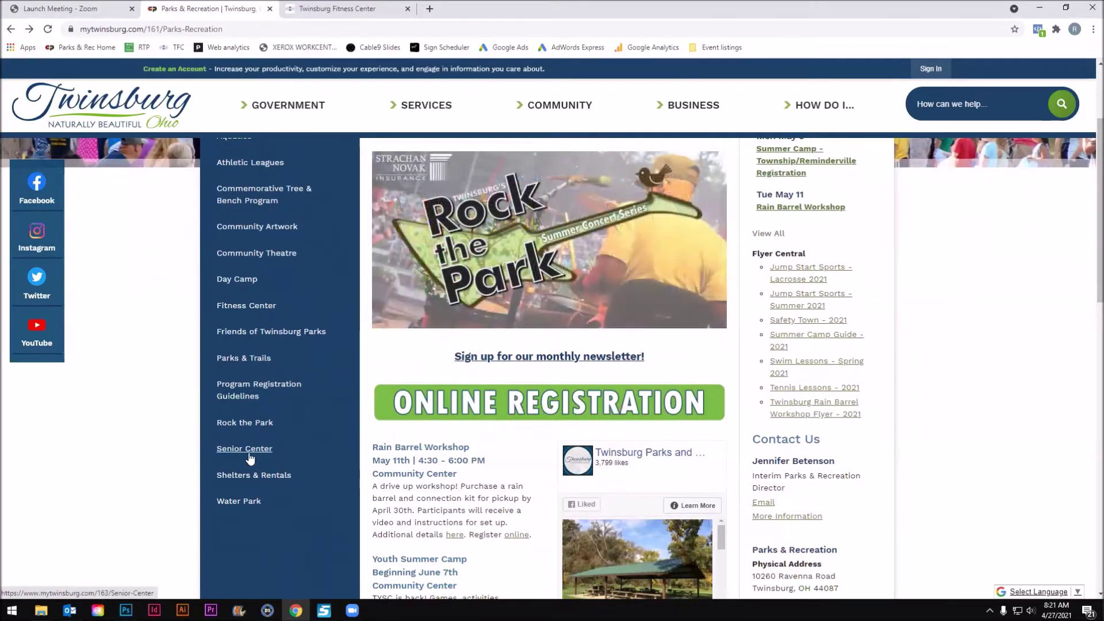
pyautogui.scroll(2, 276, 445)
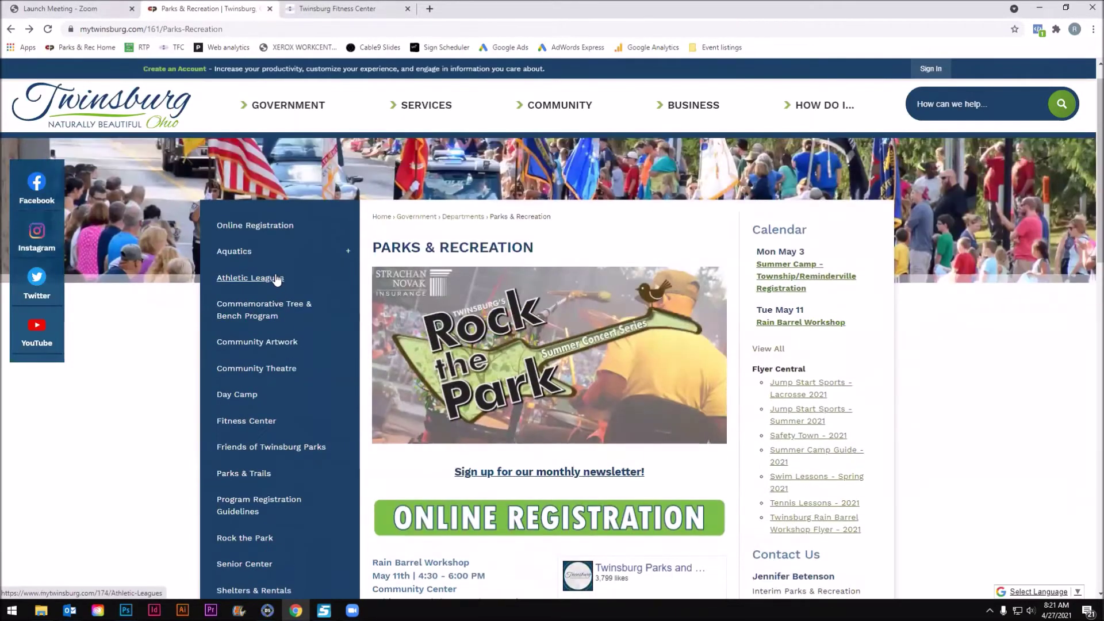
pyautogui.click(257, 567)
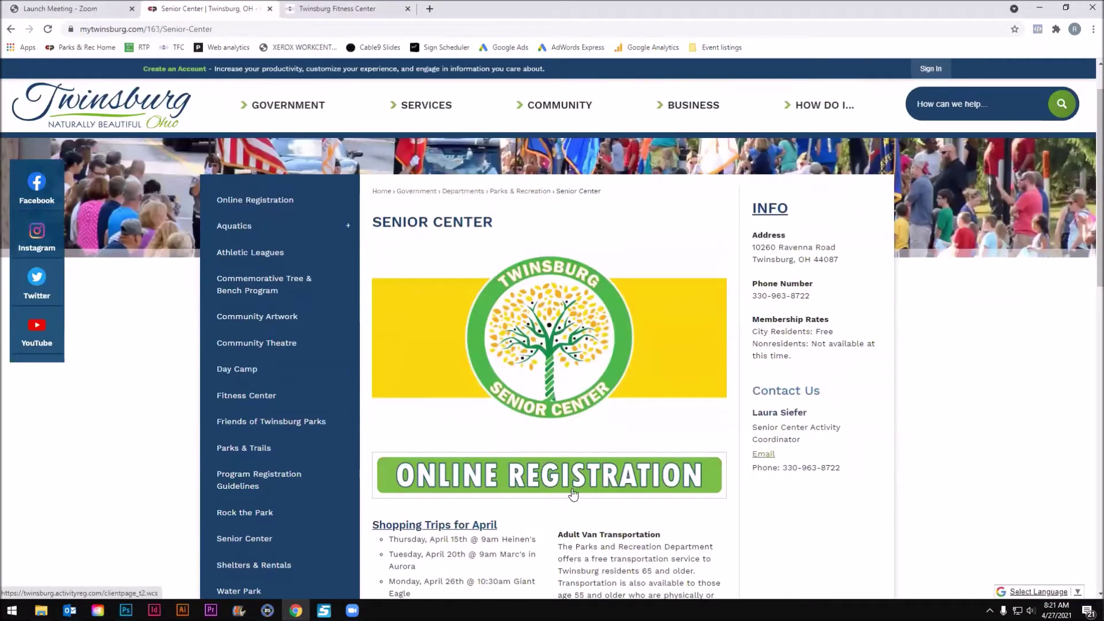
# Briefly check the Fitness Center tab, then reach ActivityReg through the Senior Center ONLINE REGISTRATION banner.
pyautogui.click(326, 10)
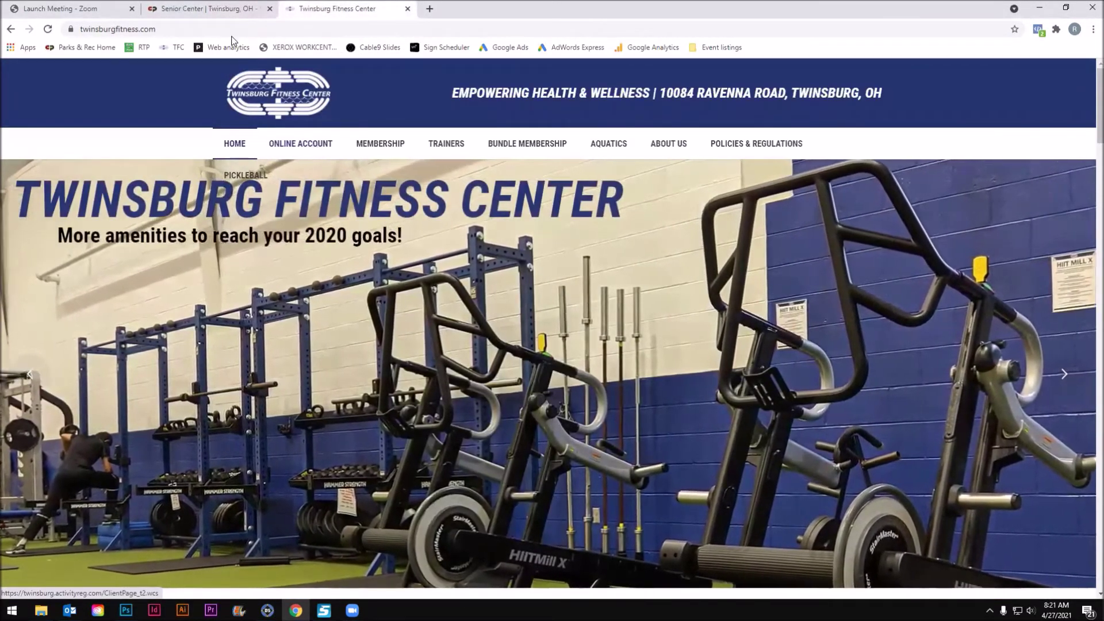
pyautogui.click(208, 9)
pyautogui.click(588, 419)
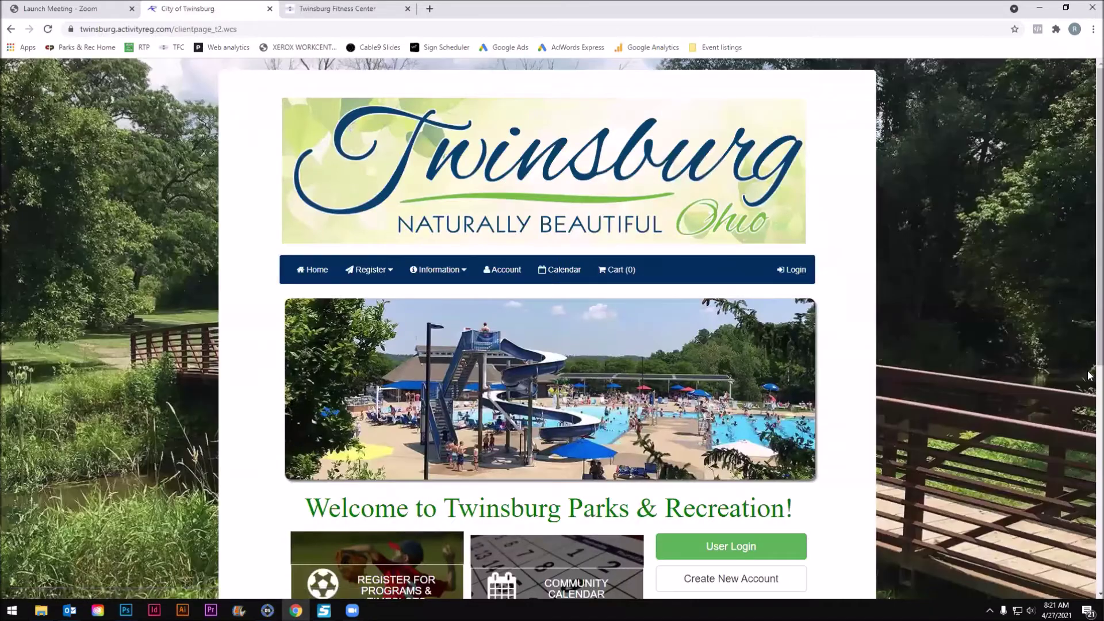
pyautogui.scroll(-2, 1044, 314)
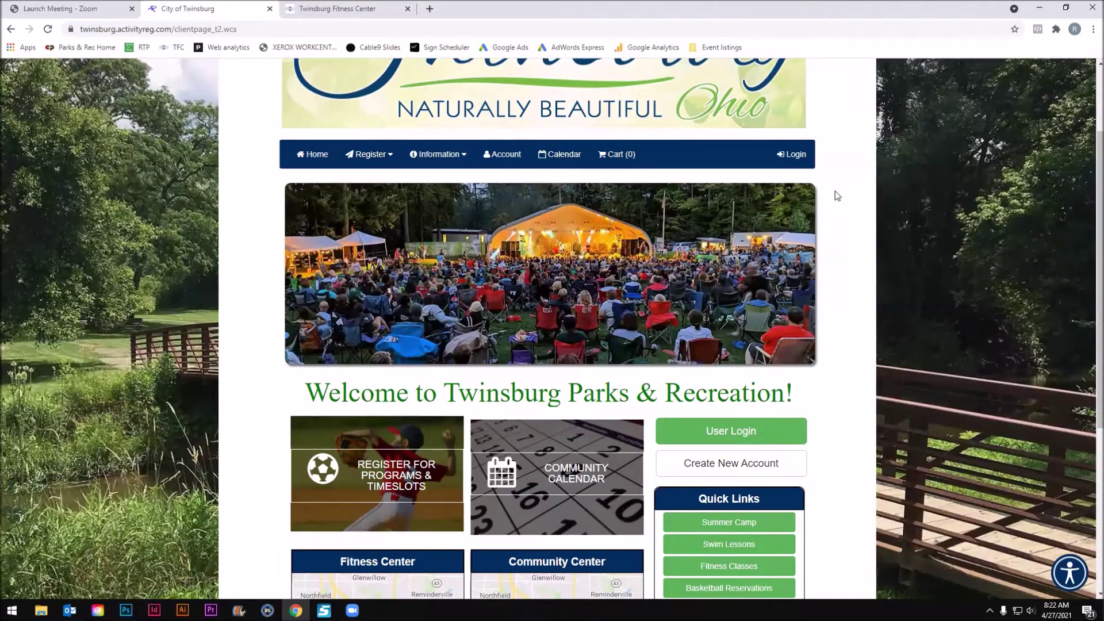
# Go to the ActivityReg sign-in page and dismiss the saved e-mail suggestion.
pyautogui.click(799, 160)
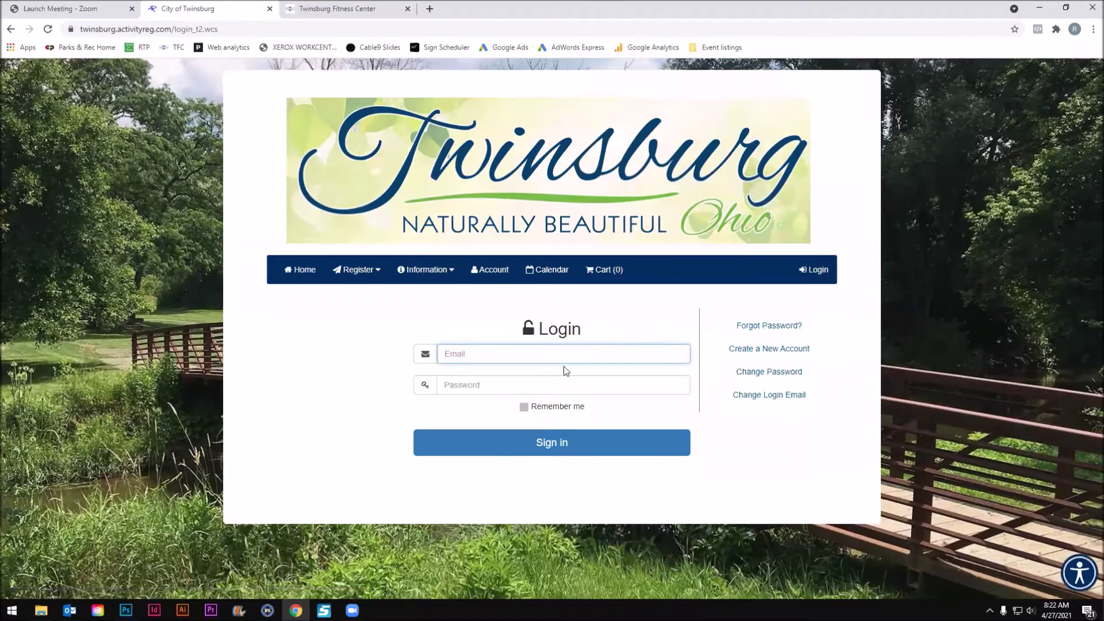
pyautogui.click(505, 388)
pyautogui.click(505, 355)
pyautogui.press('Down')
pyautogui.click(395, 394)
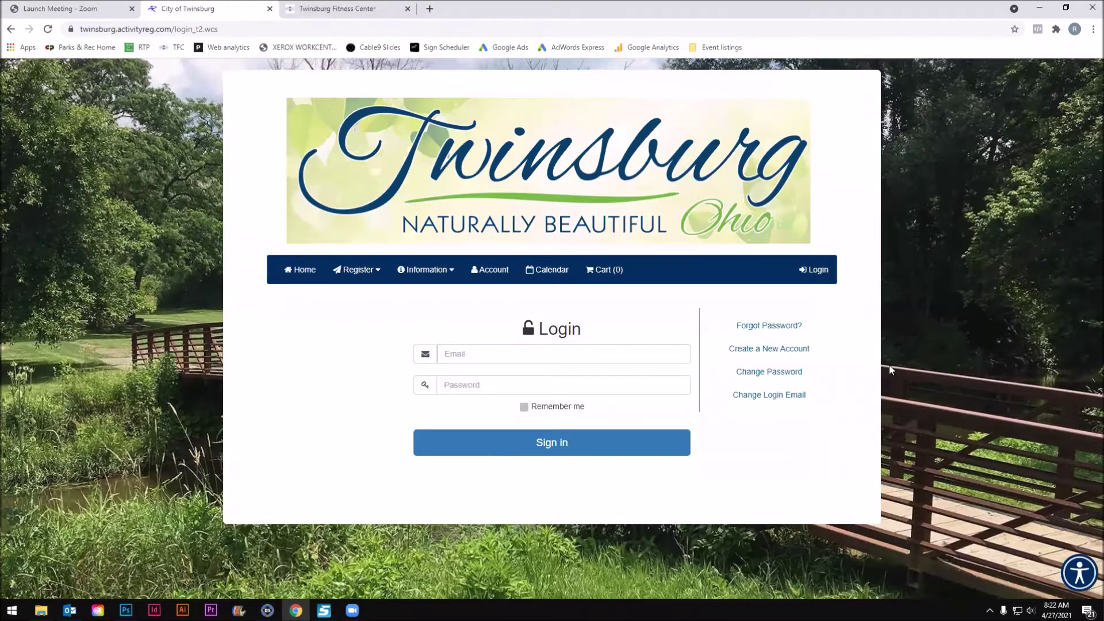
# Create a new account by submitting a saved e-mail address.
pyautogui.click(783, 349)
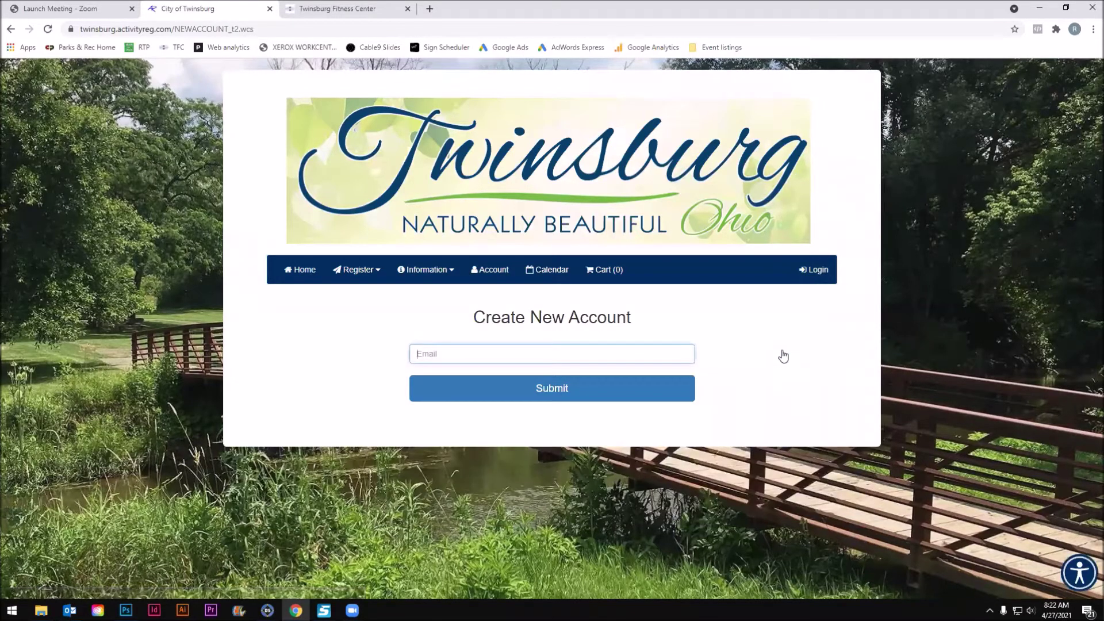
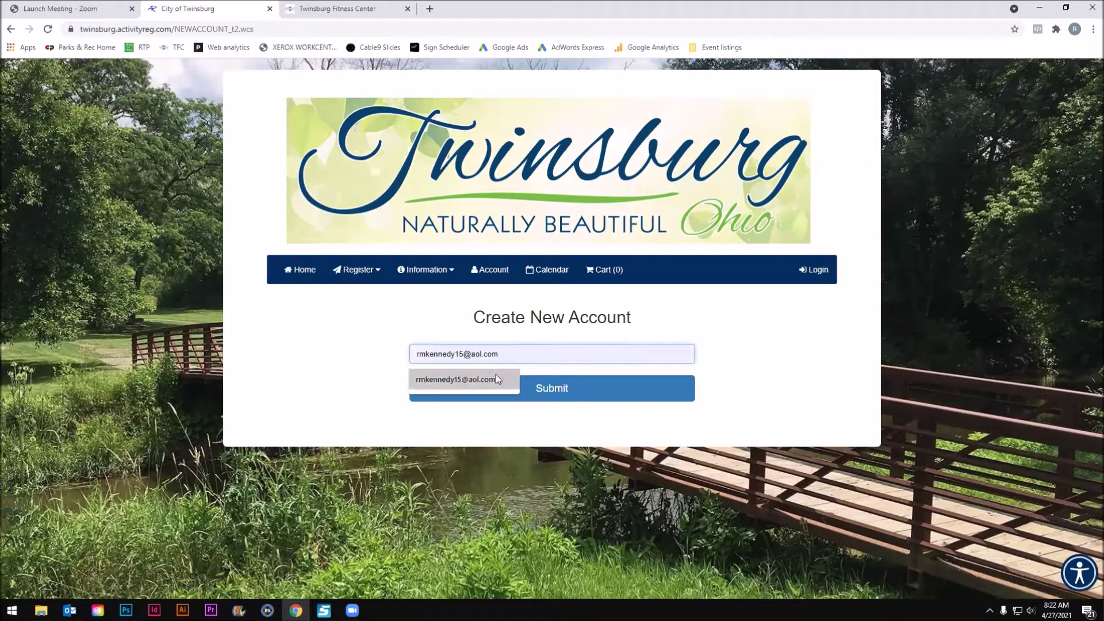
pyautogui.click(495, 378)
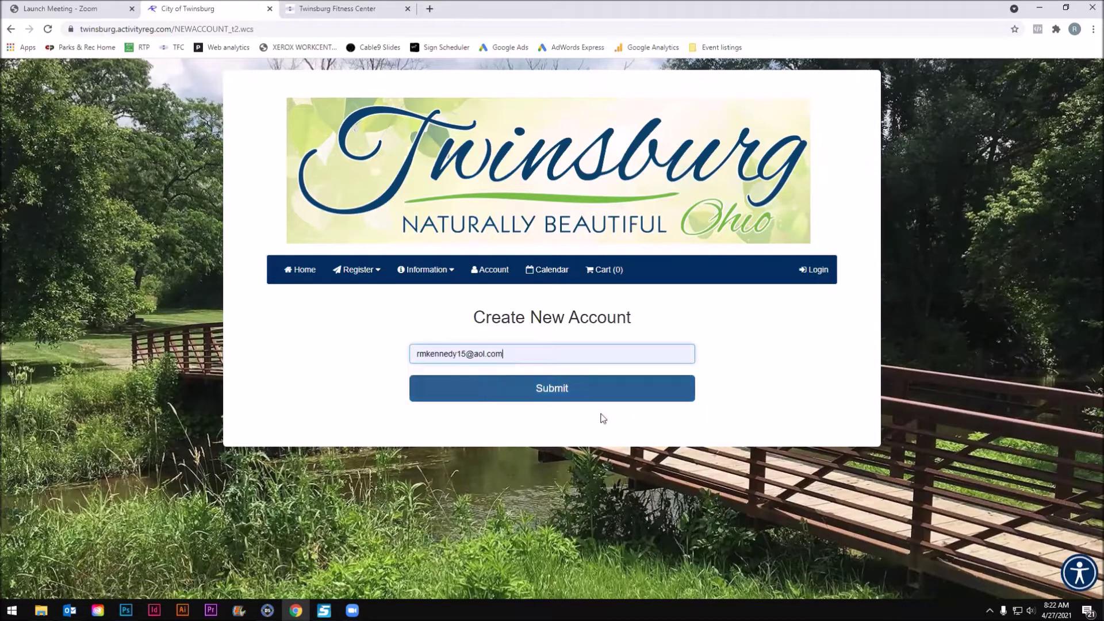
pyautogui.click(590, 395)
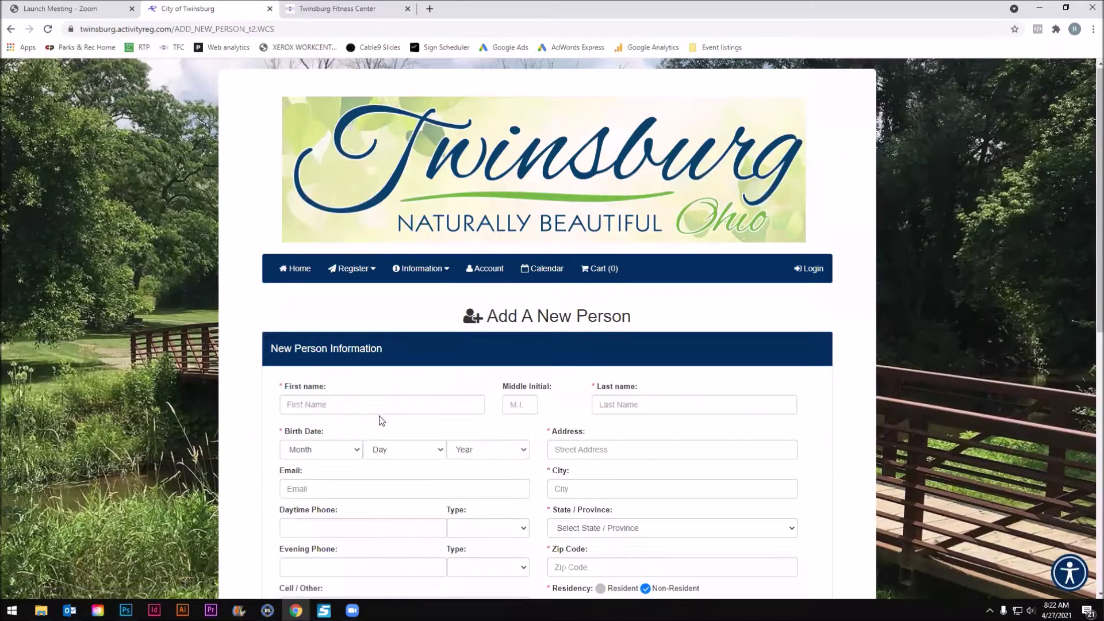
# Enter the new person's first and last name.
pyautogui.scroll(-1, 382, 419)
pyautogui.click(386, 353)
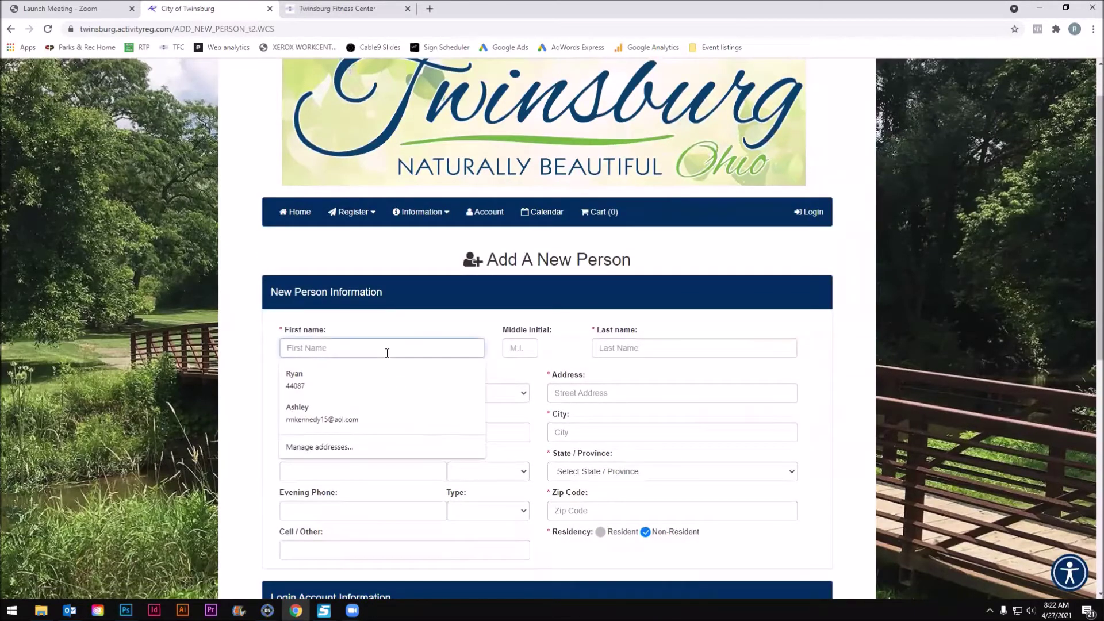
pyautogui.write('Ryan')
pyautogui.press('Tab')
pyautogui.press('Tab')
pyautogui.write('T')
# Set the birth date to month 1, day 1, year 1950.
pyautogui.click(339, 398)
pyautogui.click(322, 419)
pyautogui.click(418, 394)
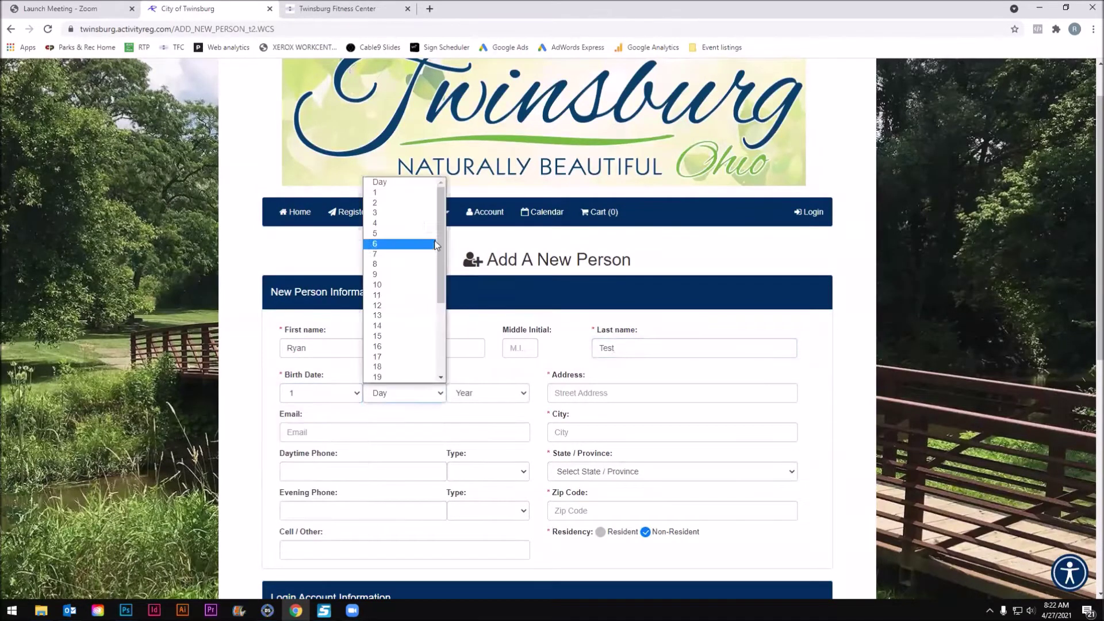
pyautogui.click(417, 198)
pyautogui.click(510, 401)
pyautogui.scroll(-8, 501, 345)
pyautogui.scroll(-10, 493, 371)
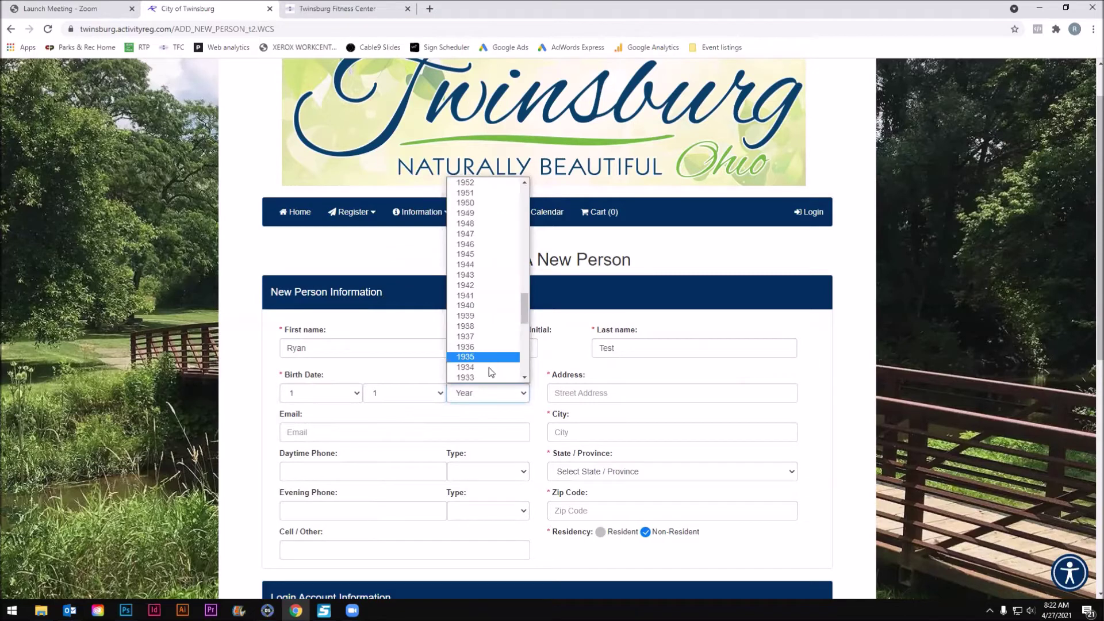
pyautogui.click(481, 203)
# Autofill the street address, city, state and zip from a saved address.
pyautogui.click(609, 393)
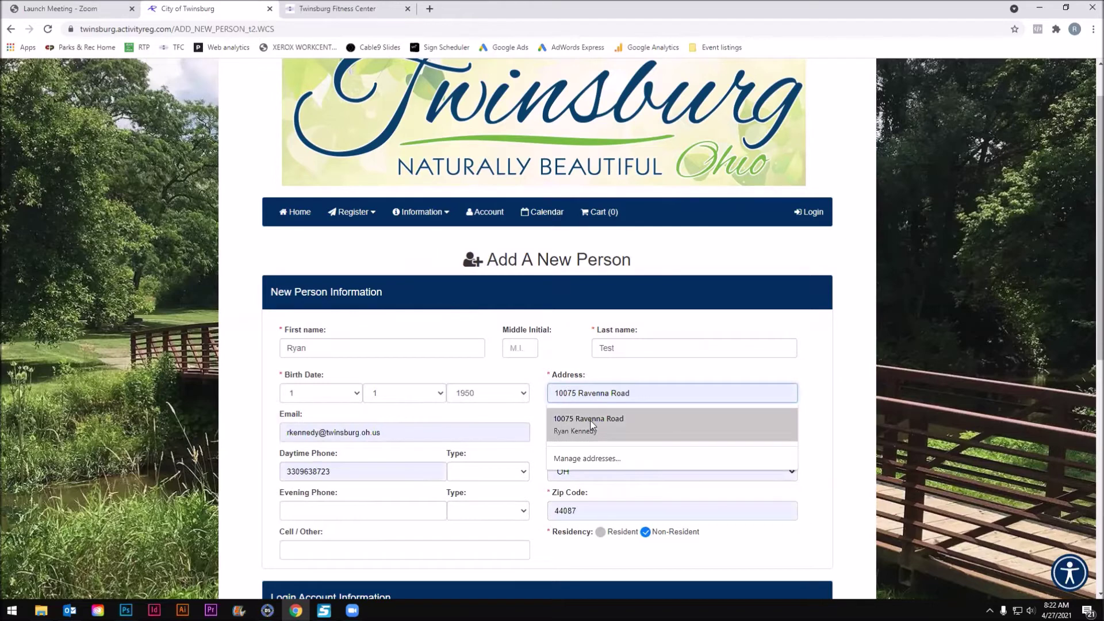
pyautogui.click(590, 419)
pyautogui.scroll(-1, 482, 435)
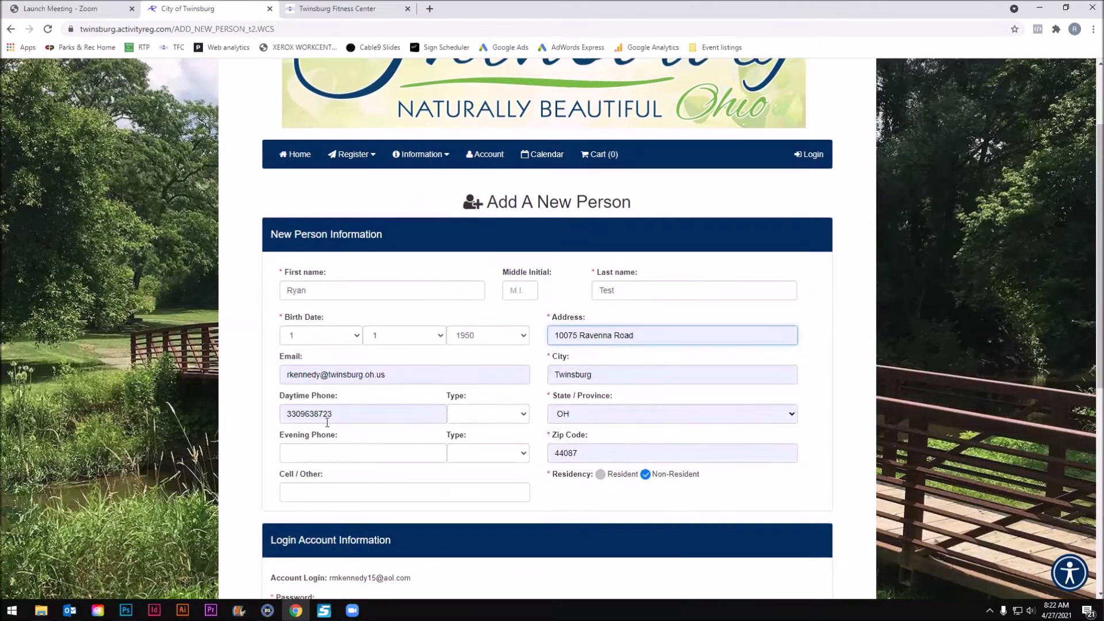
# Replace the daytime phone number and mark the person as a Resident.
pyautogui.doubleClick(352, 418)
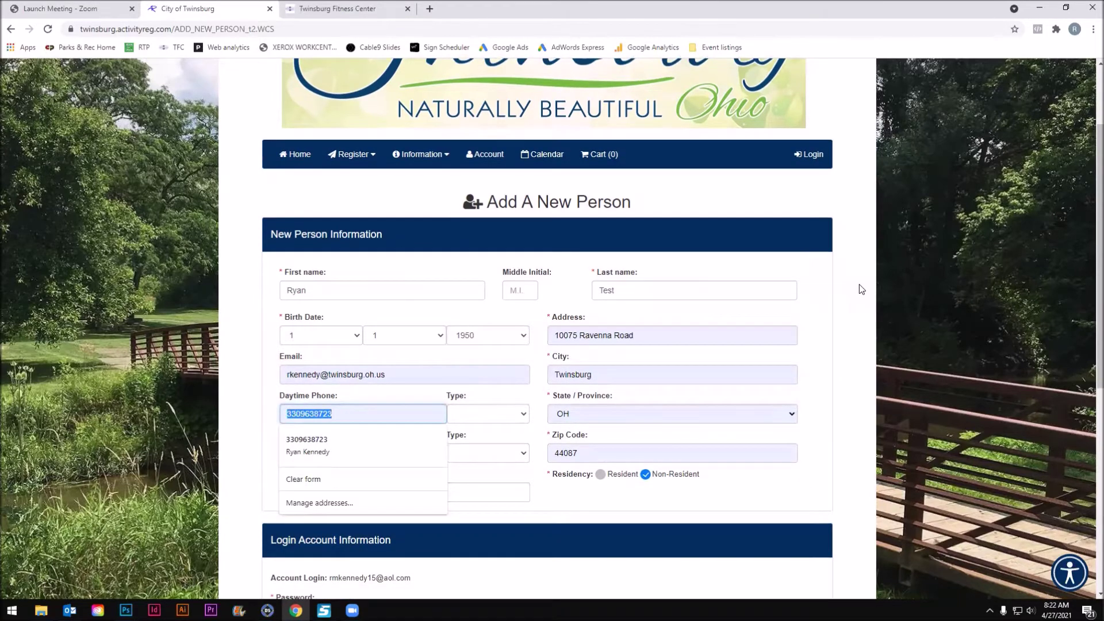
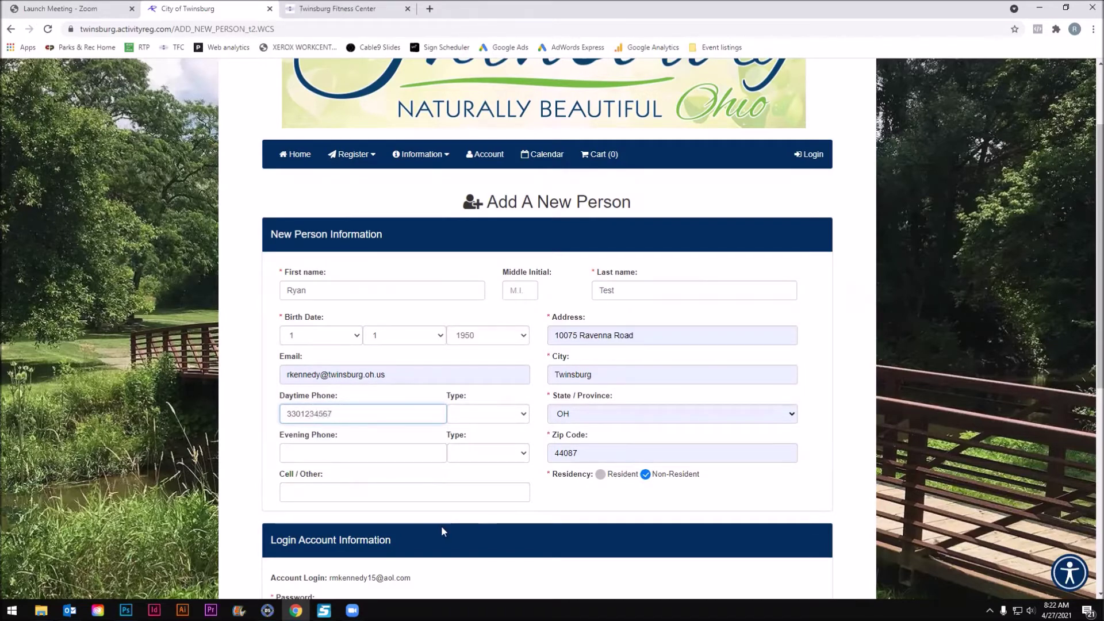
pyautogui.click(636, 499)
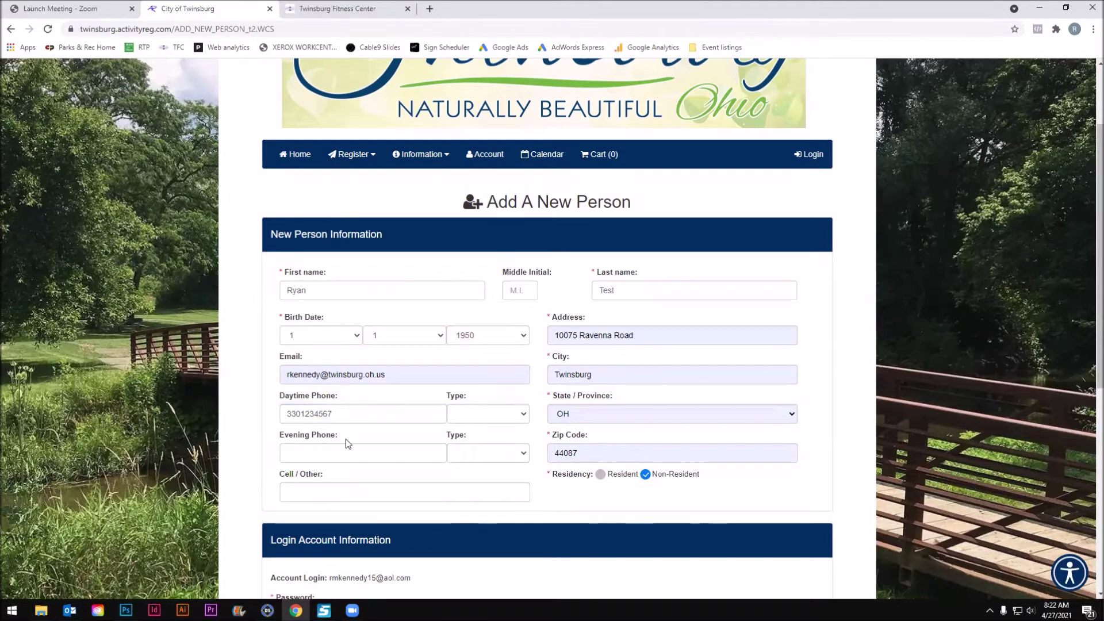
pyautogui.scroll(-1, 346, 439)
pyautogui.click(602, 419)
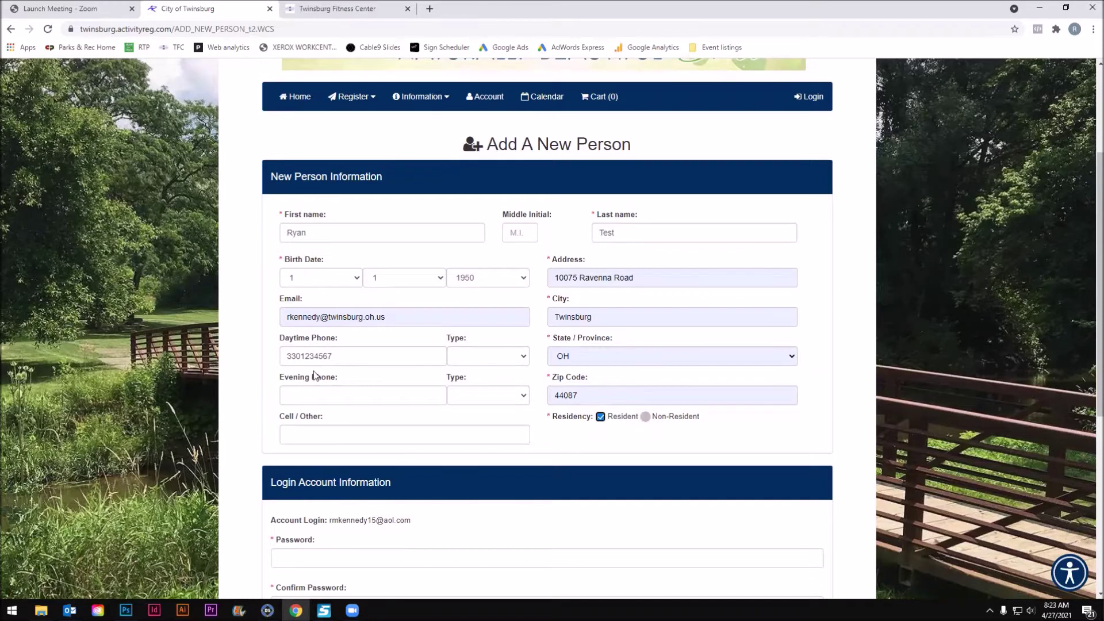
pyautogui.scroll(-3, 336, 360)
# Enter and confirm the account password.
pyautogui.click(339, 390)
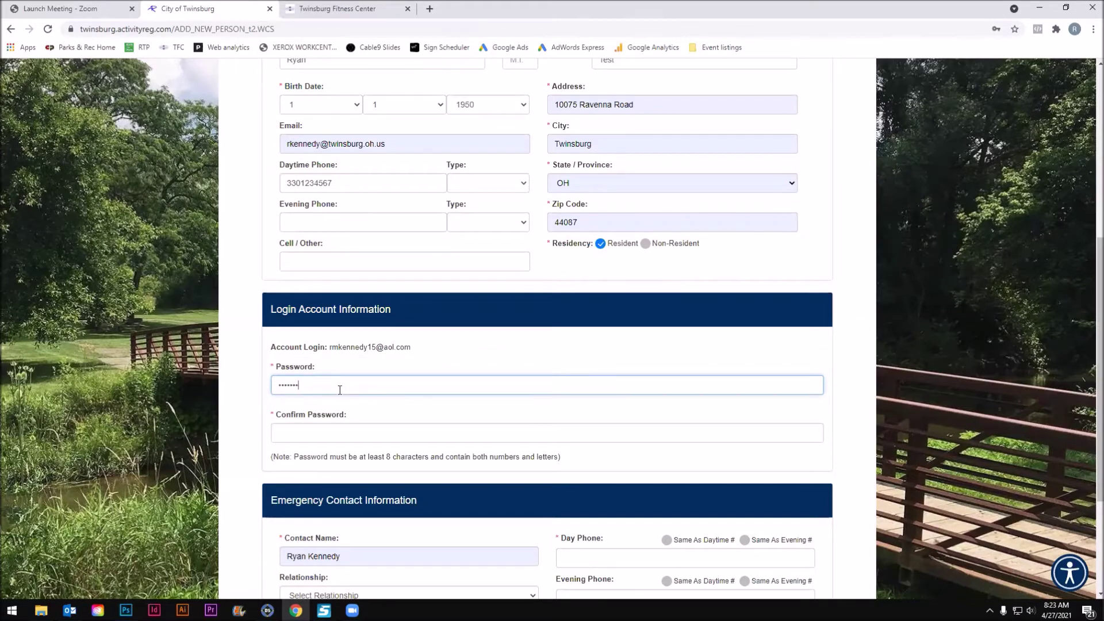
pyautogui.click(318, 437)
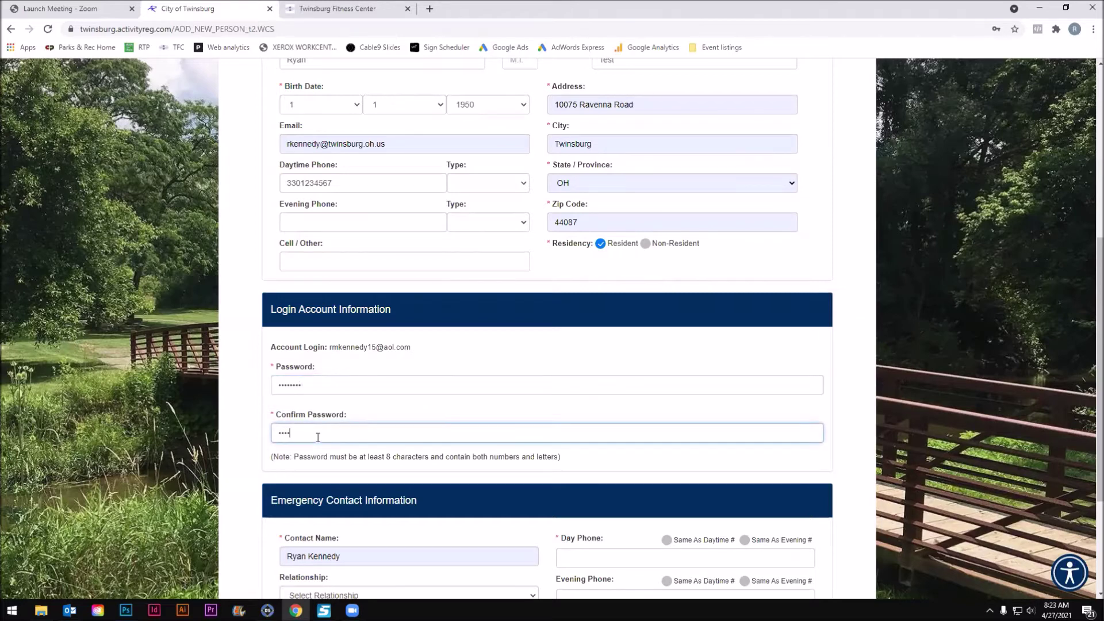
pyautogui.scroll(-3, 475, 351)
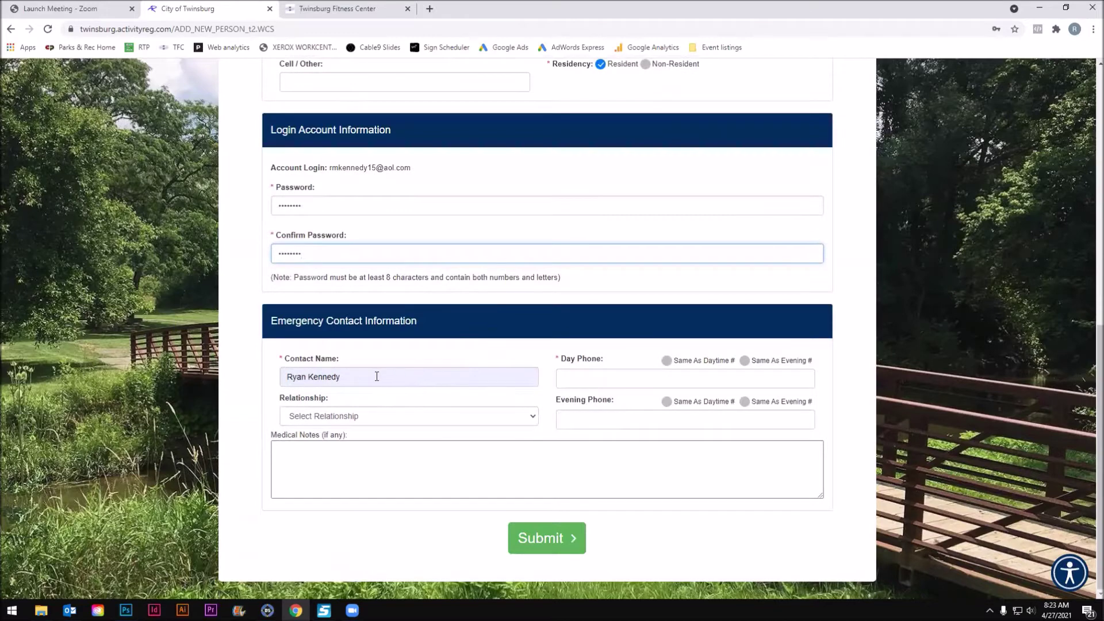
# Add a Brother emergency contact with day phone, reuse it as evening phone, and submit.
pyautogui.tripleClick(381, 376)
pyautogui.write('T')
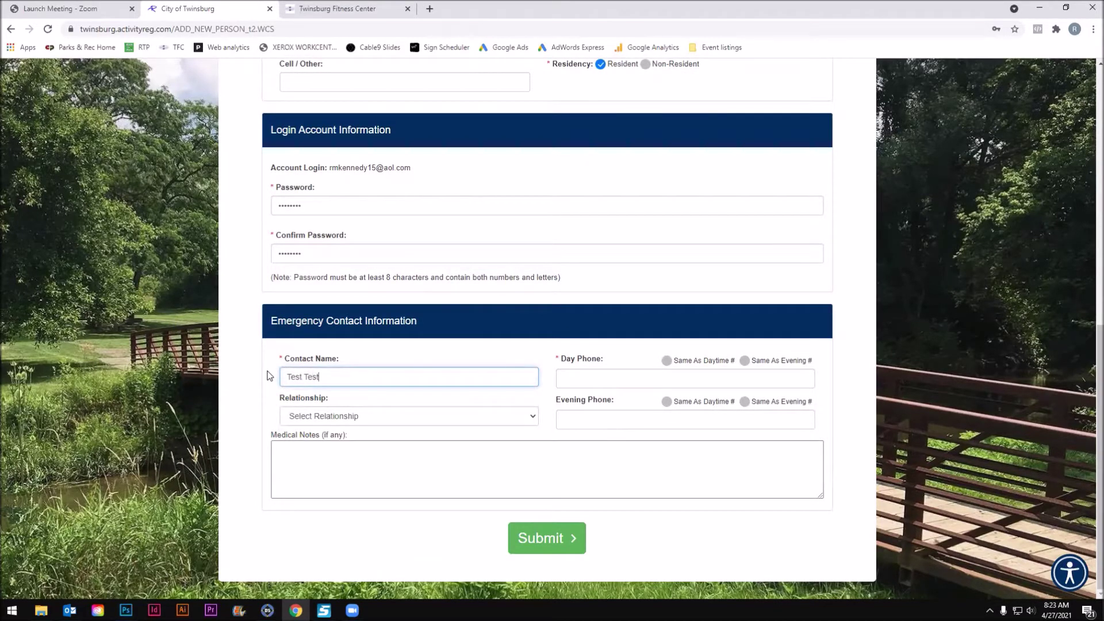
pyautogui.write('est Test')
pyautogui.press('Tab')
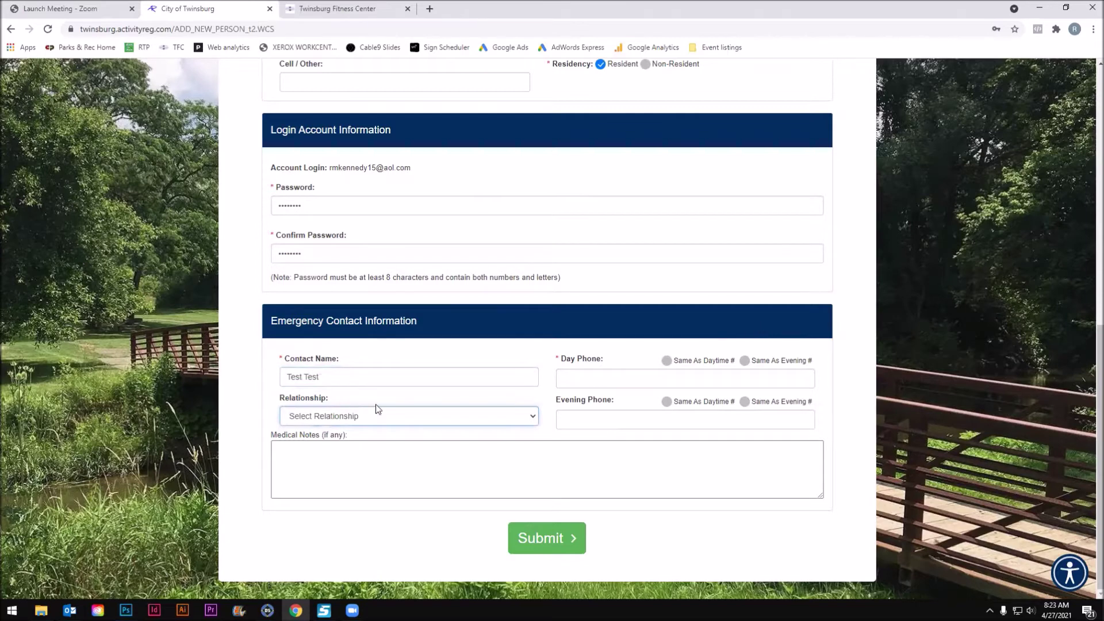
pyautogui.click(385, 422)
pyautogui.scroll(-1, 370, 283)
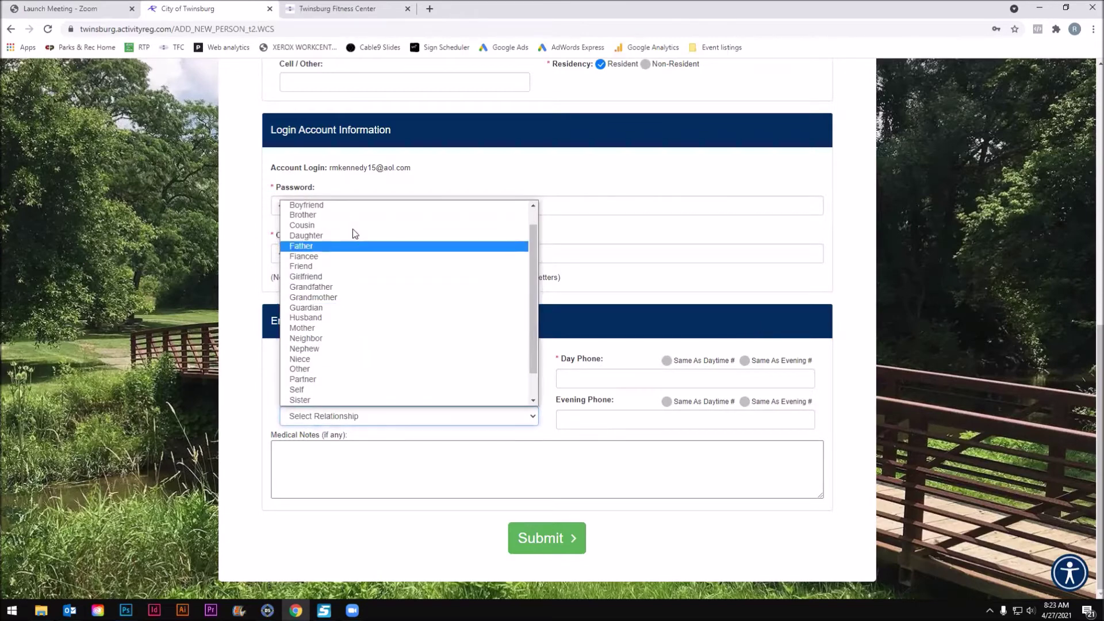
pyautogui.click(350, 214)
pyautogui.click(607, 378)
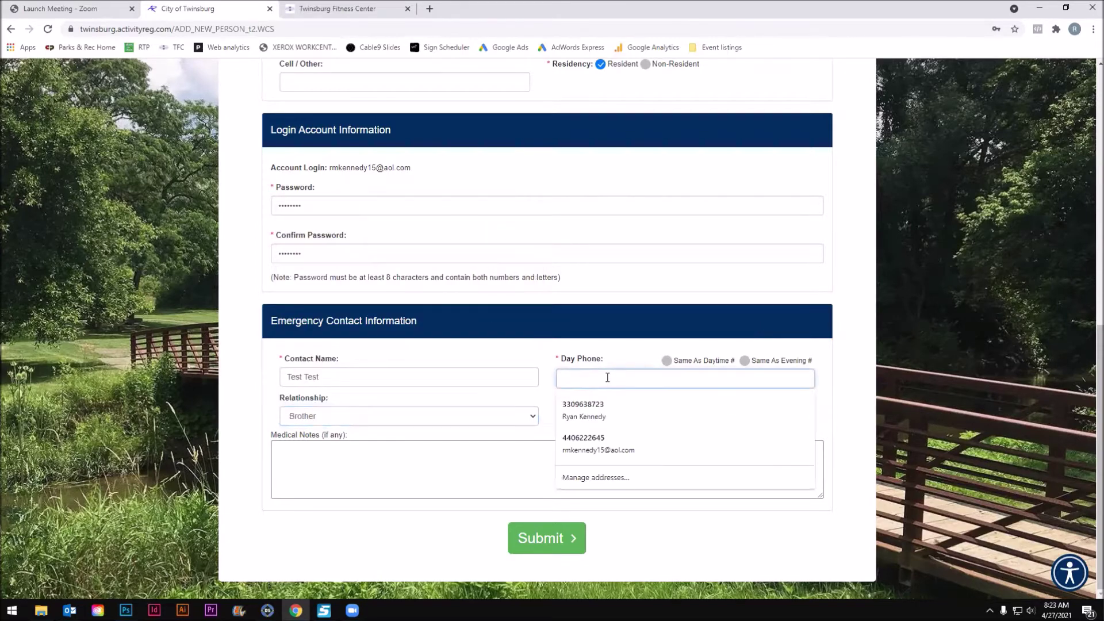
pyautogui.write('123-456-7890')
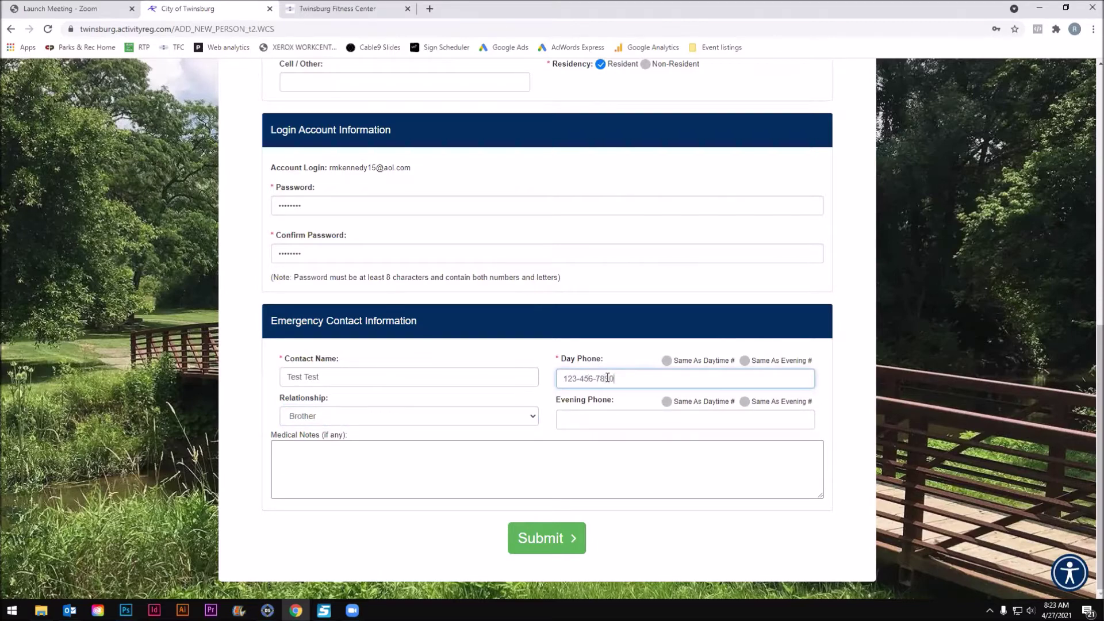
pyautogui.click(668, 404)
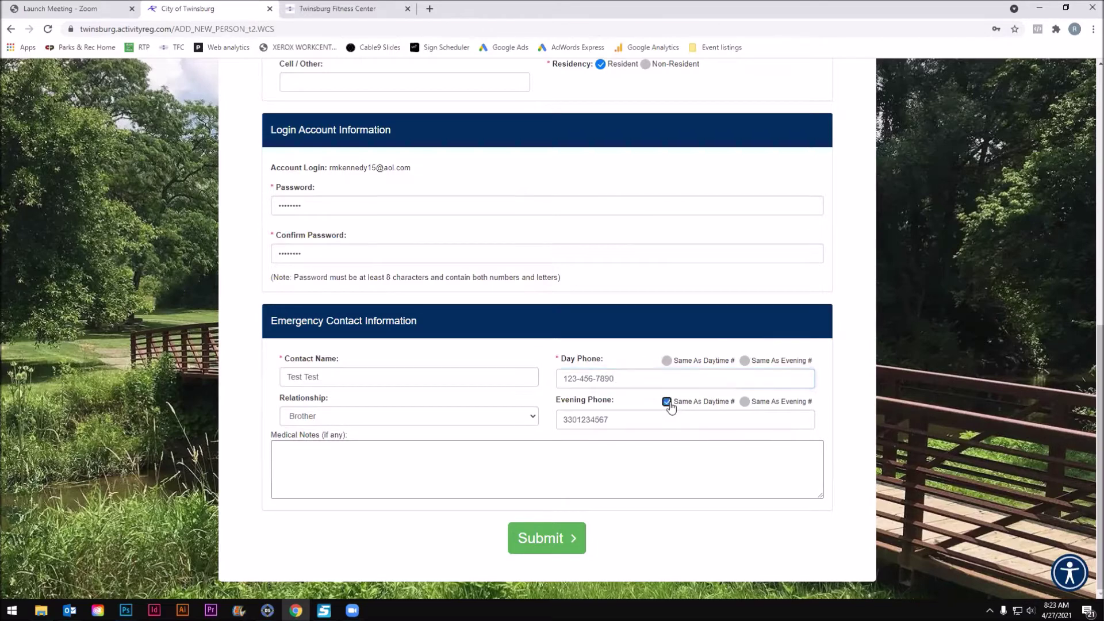
pyautogui.click(569, 545)
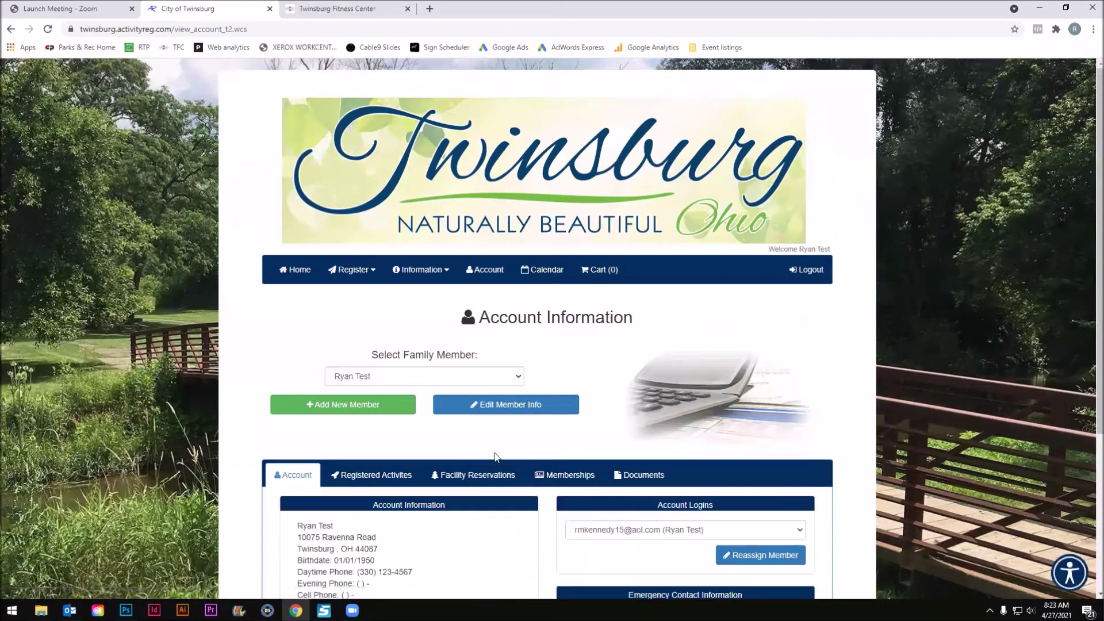
# Highlight the Welcome greeting, then go back to the ActivityReg Home page.
pyautogui.scroll(-1, 557, 452)
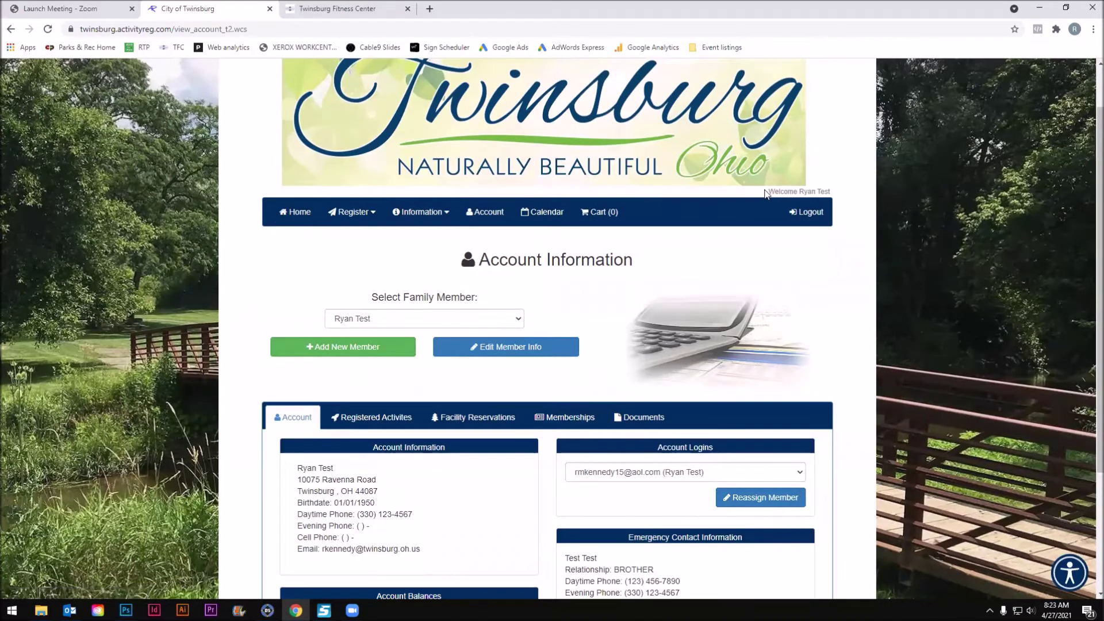
pyautogui.moveTo(771, 192); pyautogui.dragTo(849, 197)
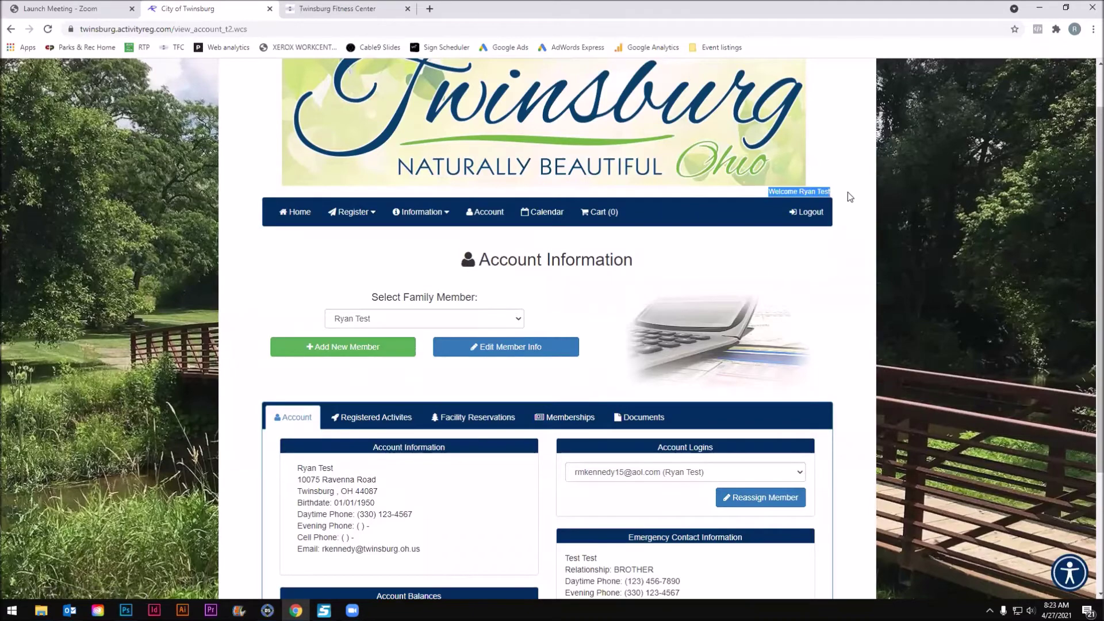
pyautogui.click(299, 212)
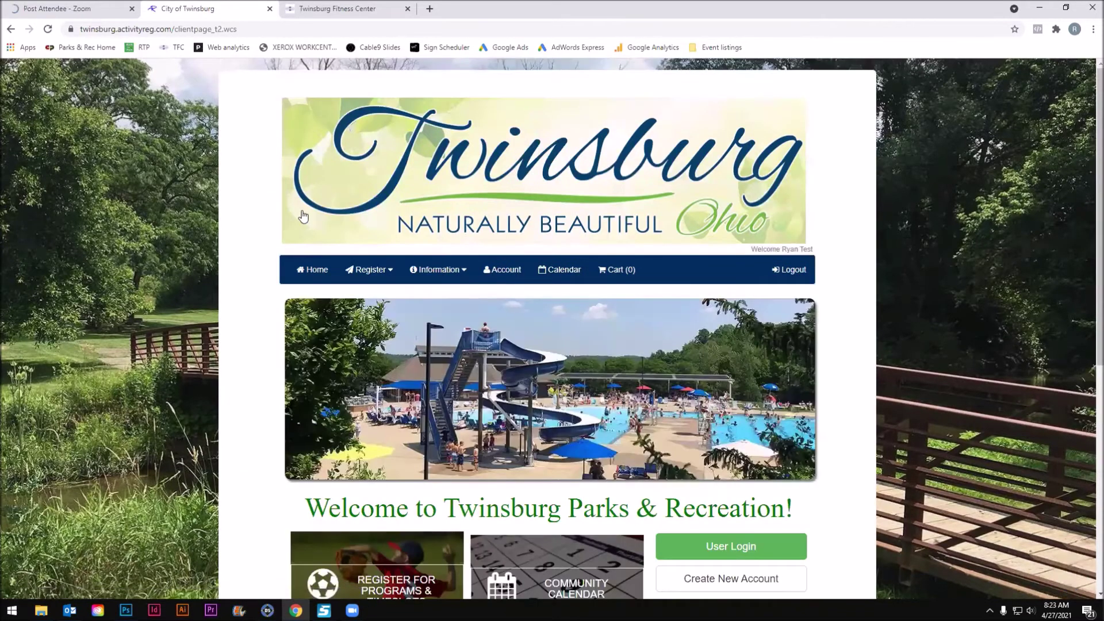
# Go to Register > Programs or Activities, expand Senior Center 2021 and open Special Events.
pyautogui.scroll(-2, 395, 356)
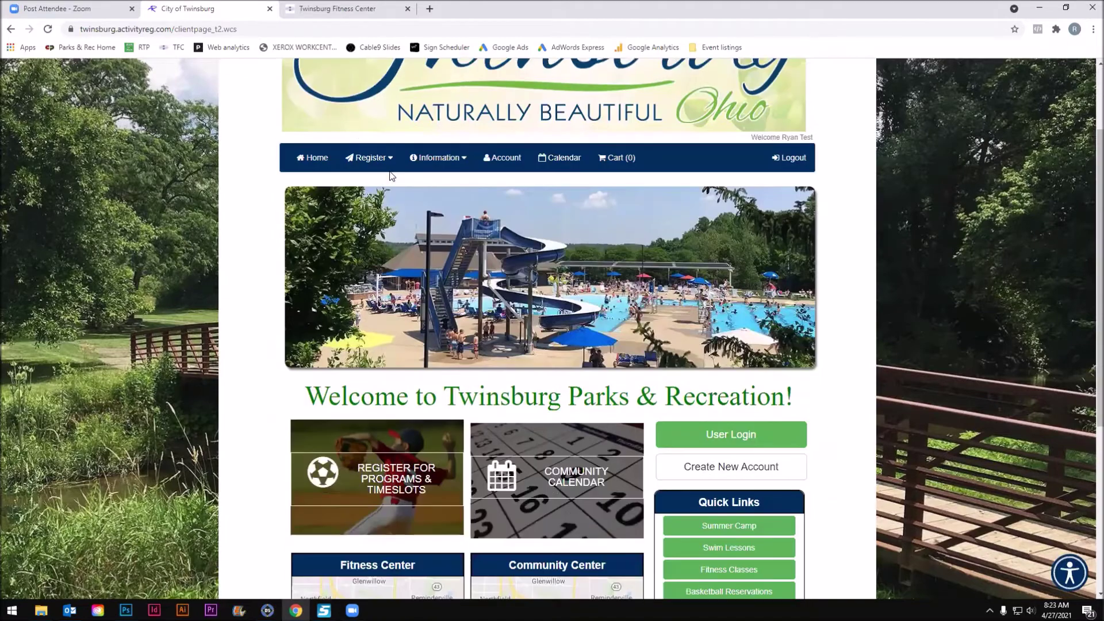
pyautogui.click(370, 154)
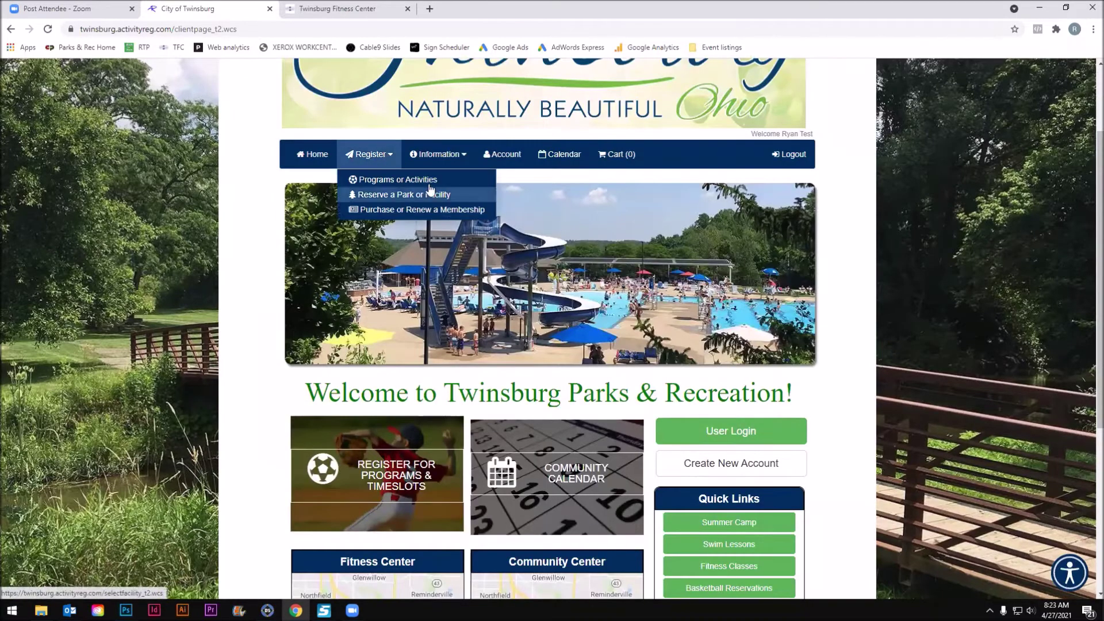
pyautogui.click(427, 180)
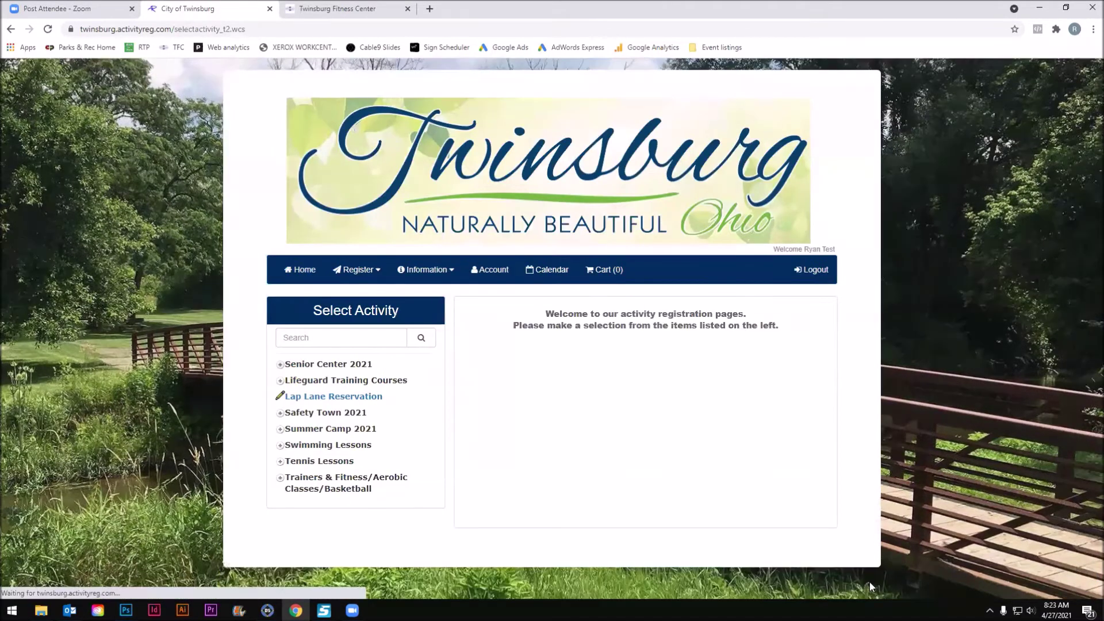
pyautogui.click(299, 368)
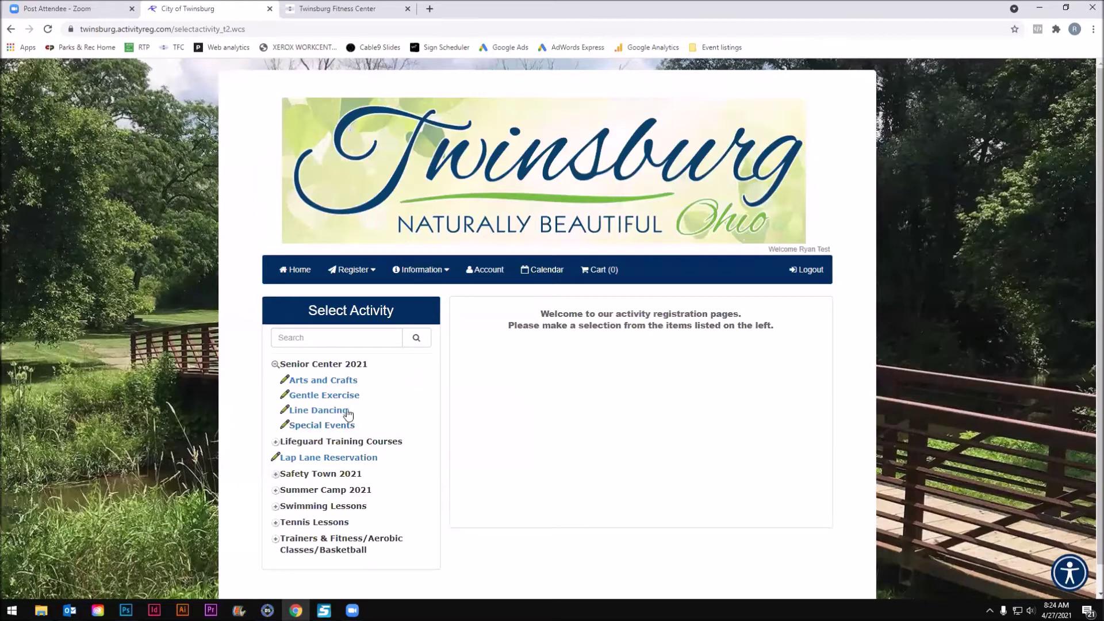
pyautogui.click(333, 425)
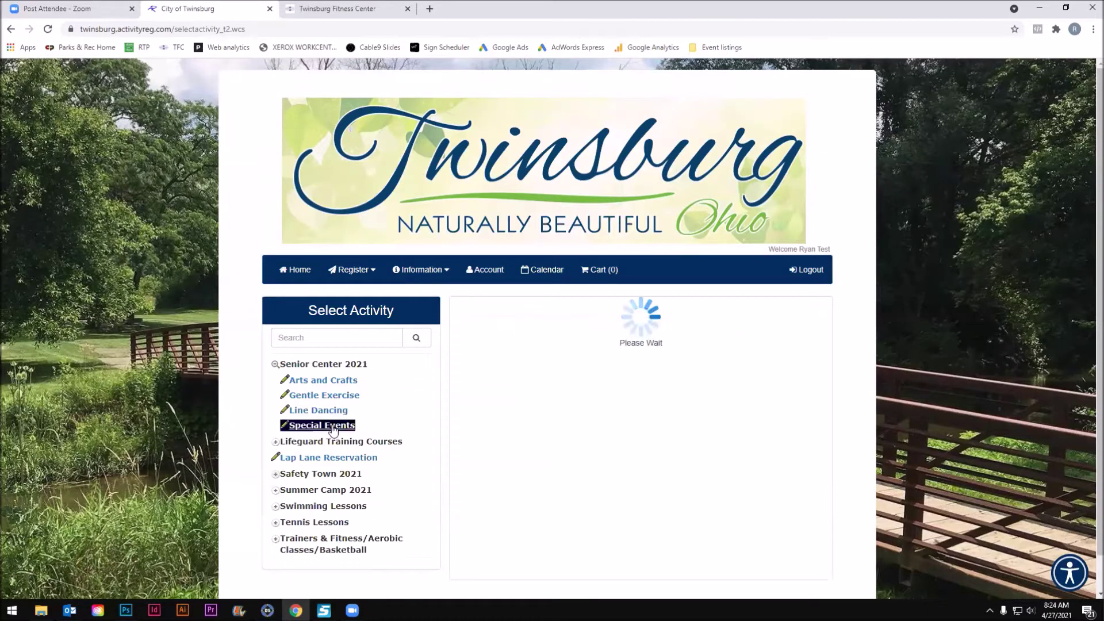
# Sign up for the $1.00 Test - Senior Center event in the Special Events table.
pyautogui.scroll(-1, 481, 341)
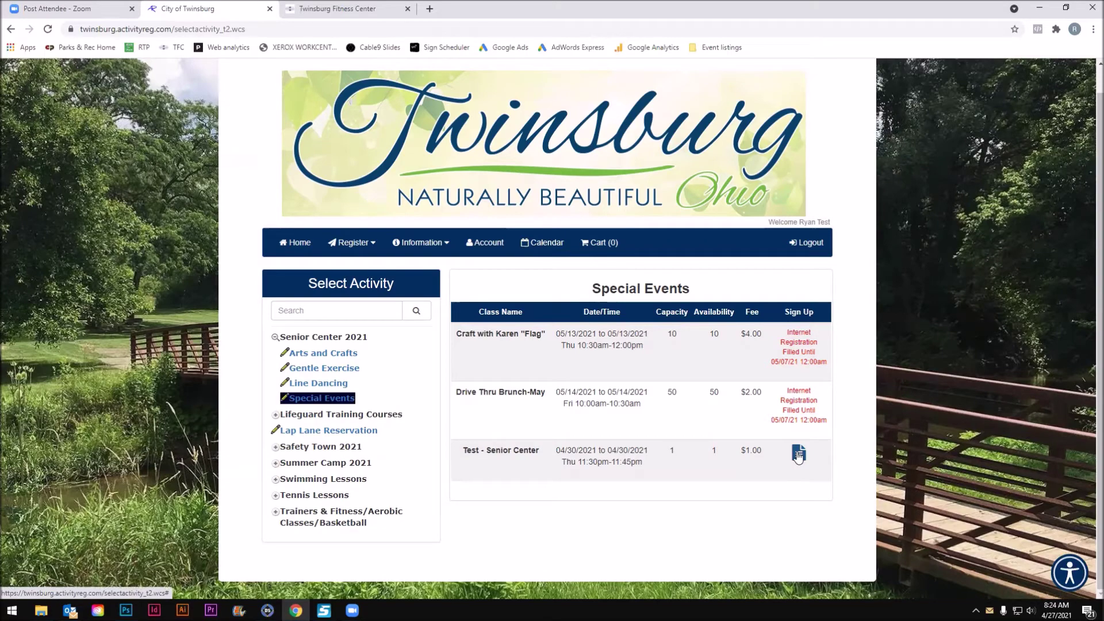
pyautogui.click(798, 455)
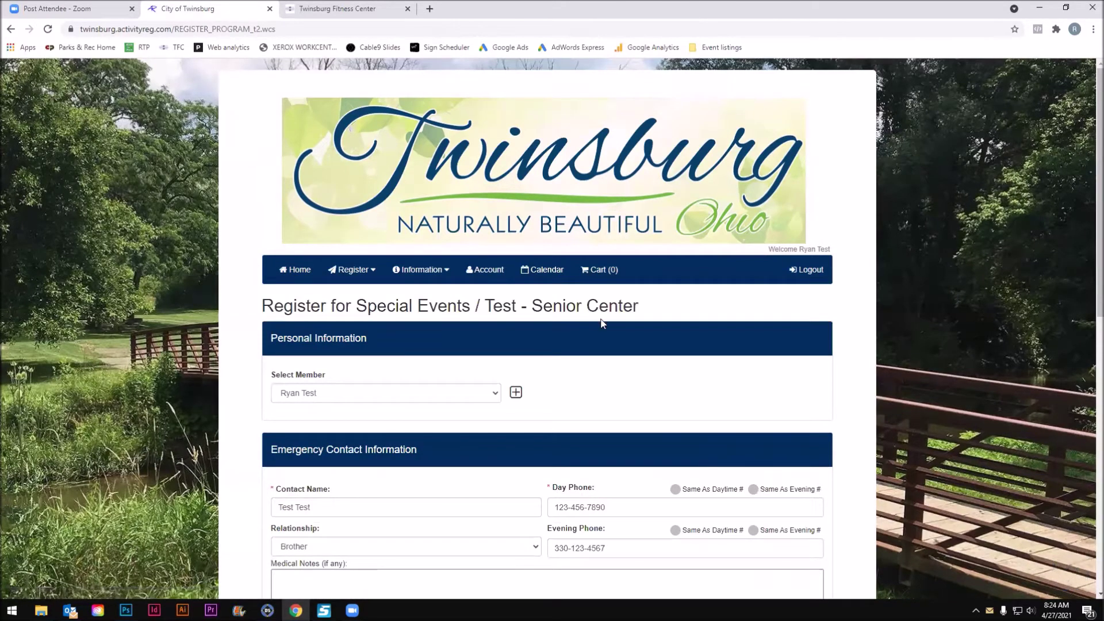
# Review the $1.00 registration fee and write a short additional comment.
pyautogui.scroll(-1, 594, 323)
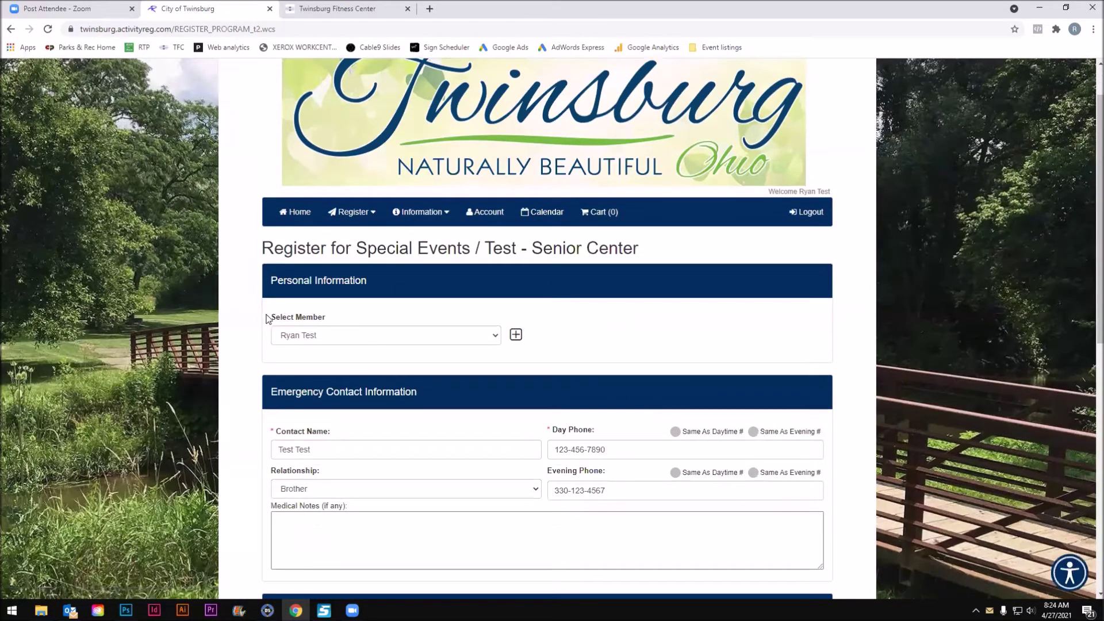
pyautogui.scroll(-1, 388, 329)
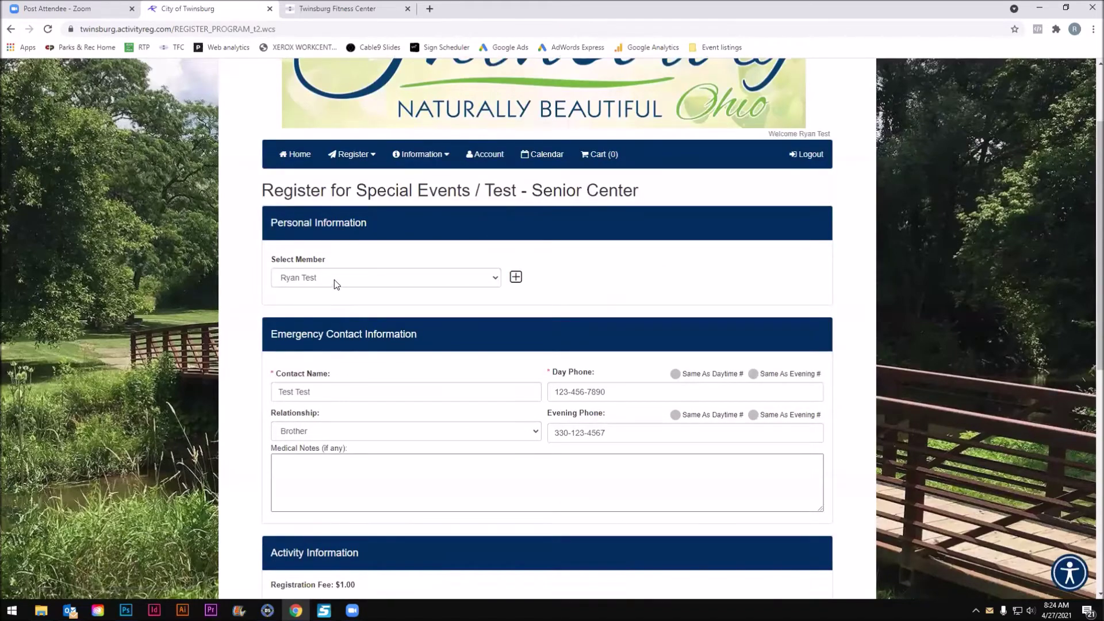
pyautogui.scroll(-4, 364, 315)
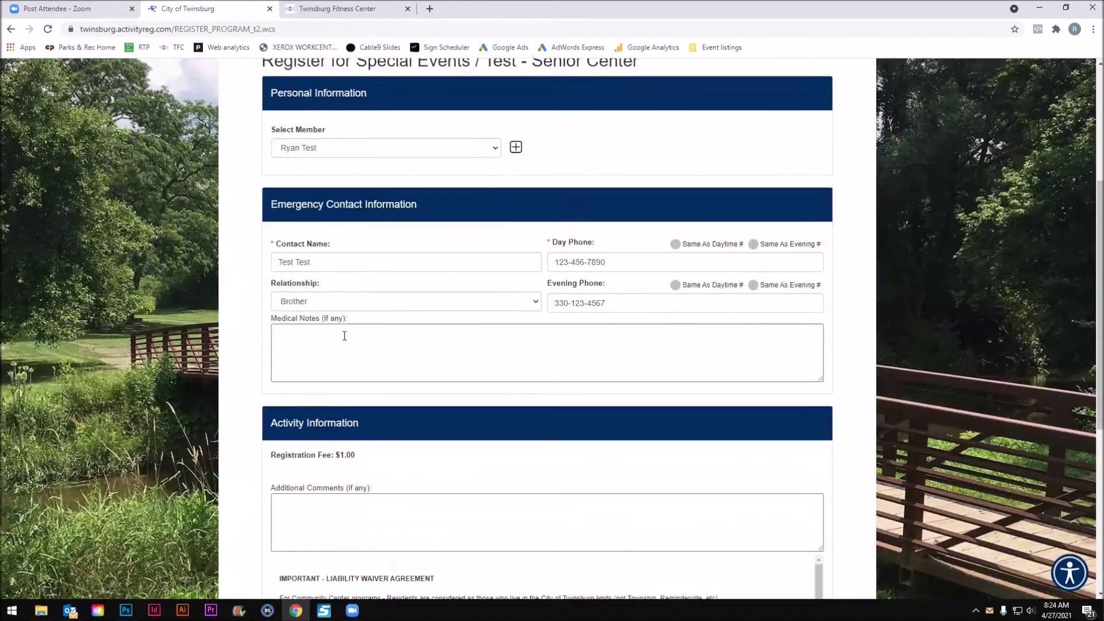
pyautogui.moveTo(276, 355); pyautogui.dragTo(389, 366)
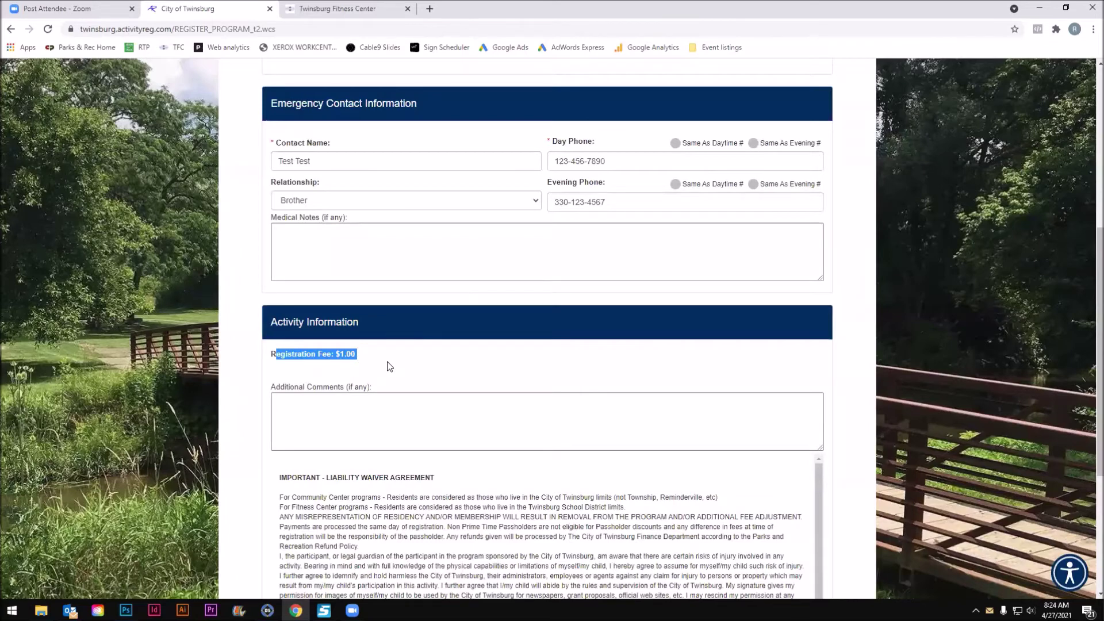
pyautogui.click(456, 348)
pyautogui.scroll(-2, 563, 362)
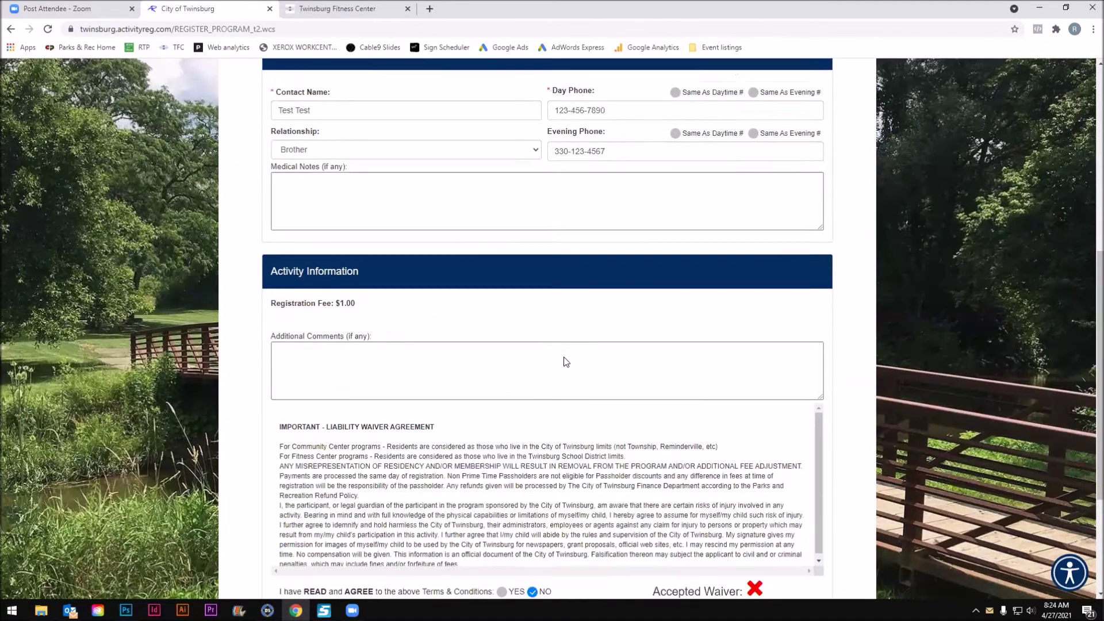
pyautogui.click(301, 289)
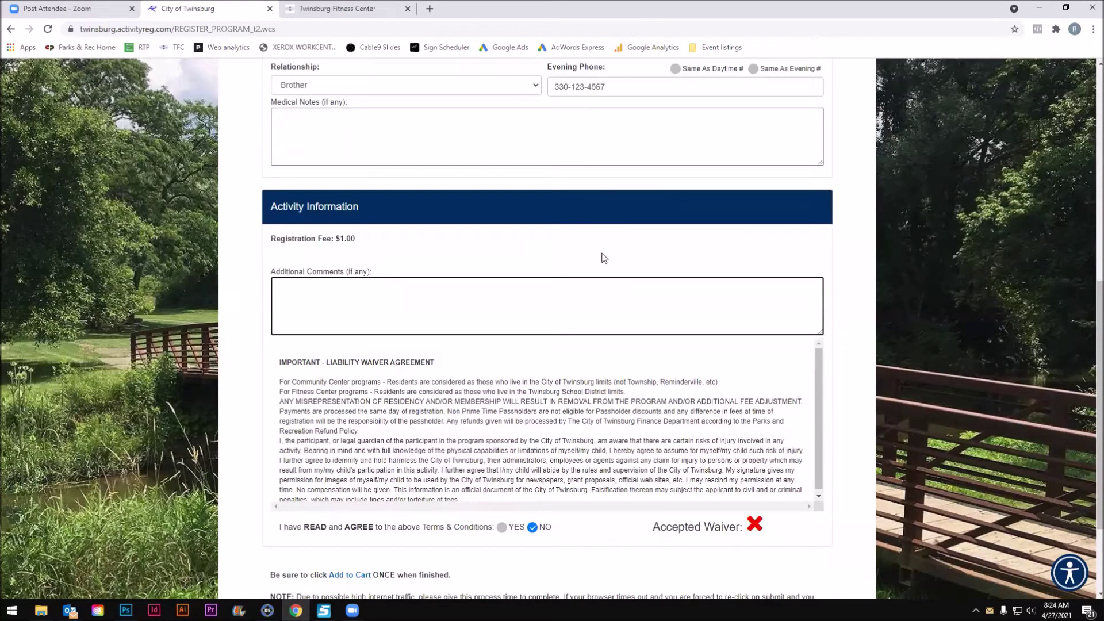
pyautogui.write('Comments f')
pyautogui.write('or Laura')
pyautogui.click(603, 258)
# Accept the liability waiver with YES and add the event to the cart.
pyautogui.scroll(-1, 603, 259)
pyautogui.click(503, 471)
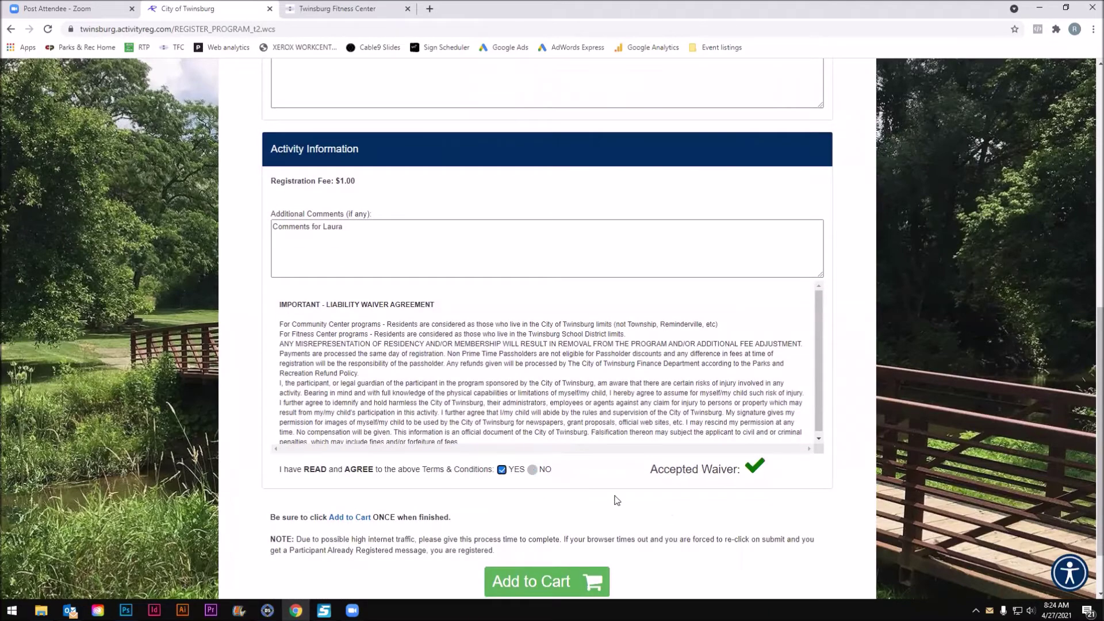
pyautogui.scroll(-1, 613, 466)
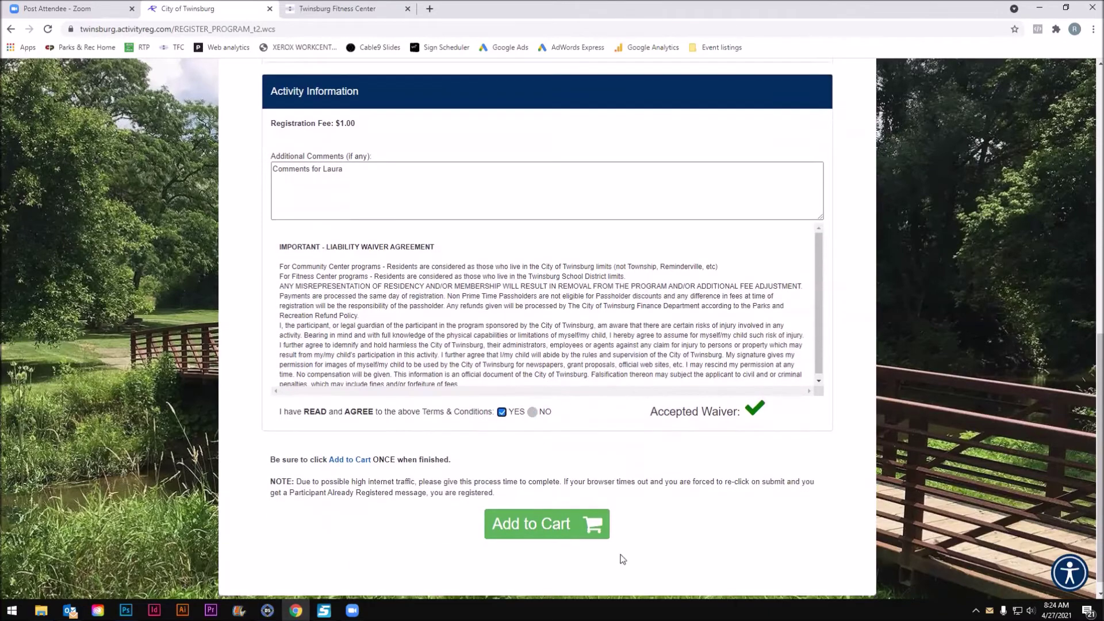
pyautogui.click(544, 524)
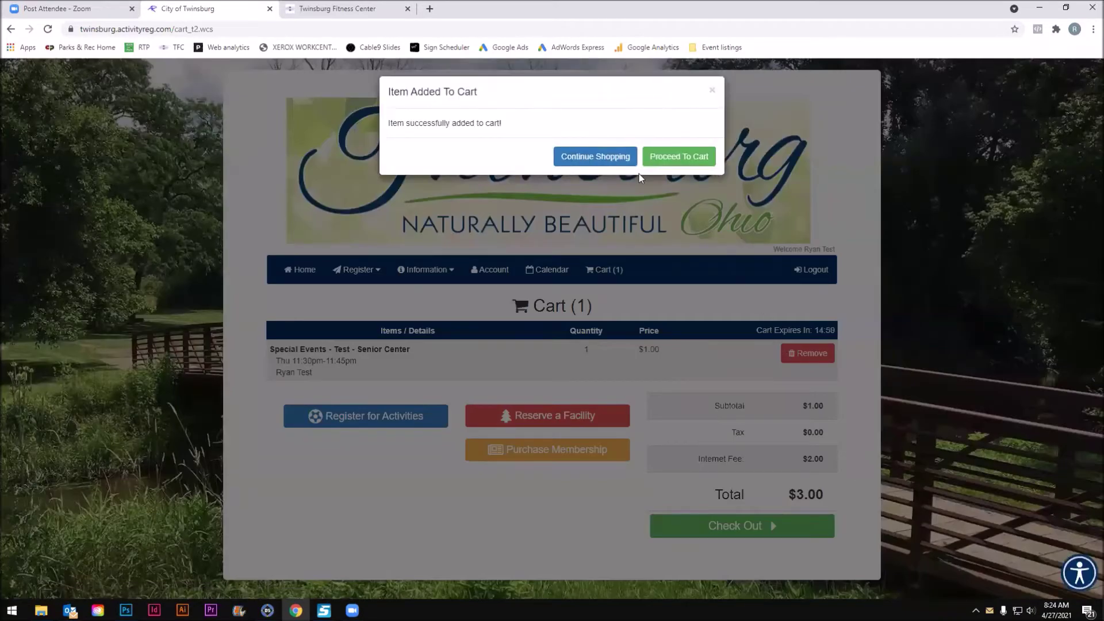
# Open the cart with the $3.00 Test - Senior Center item and check out.
pyautogui.click(698, 156)
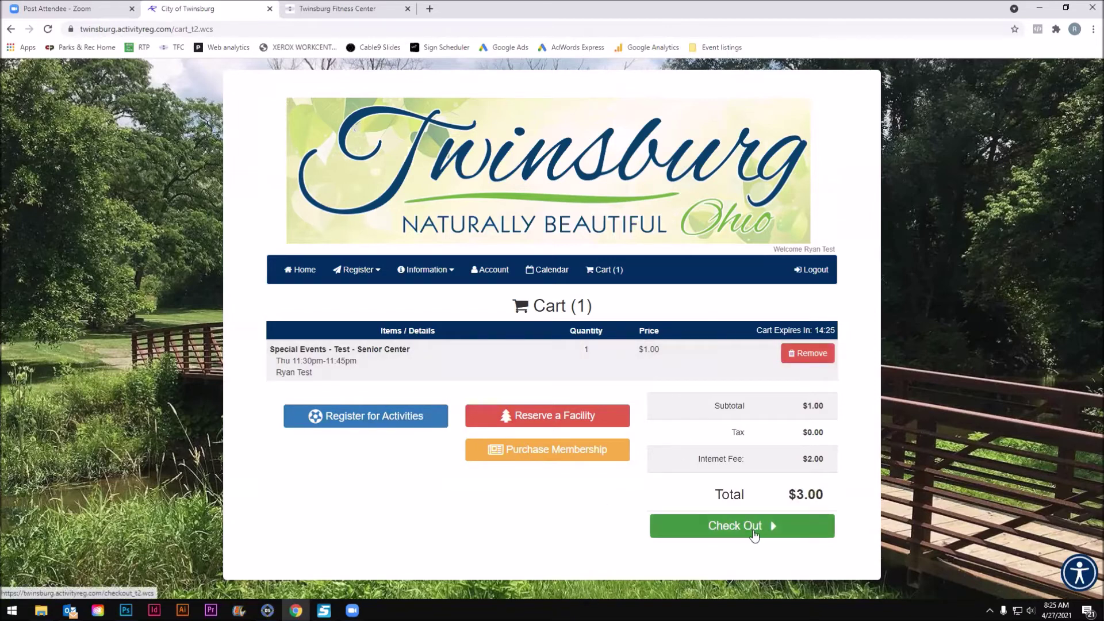
pyautogui.click(755, 535)
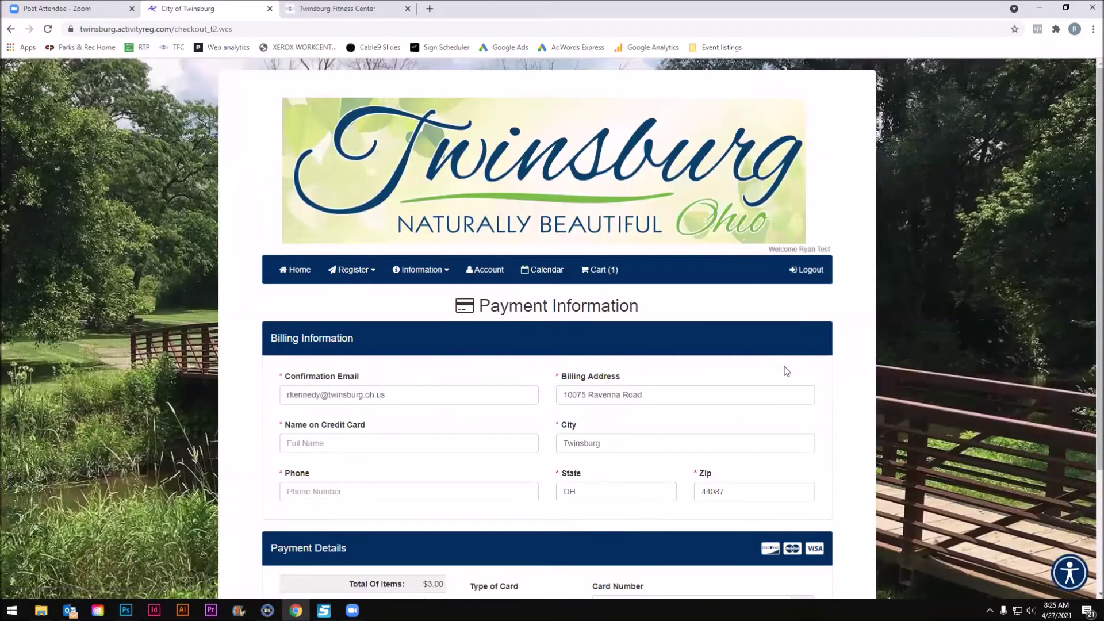
# Enter the cardholder's full name and billing phone number on the payment form.
pyautogui.scroll(-3, 783, 368)
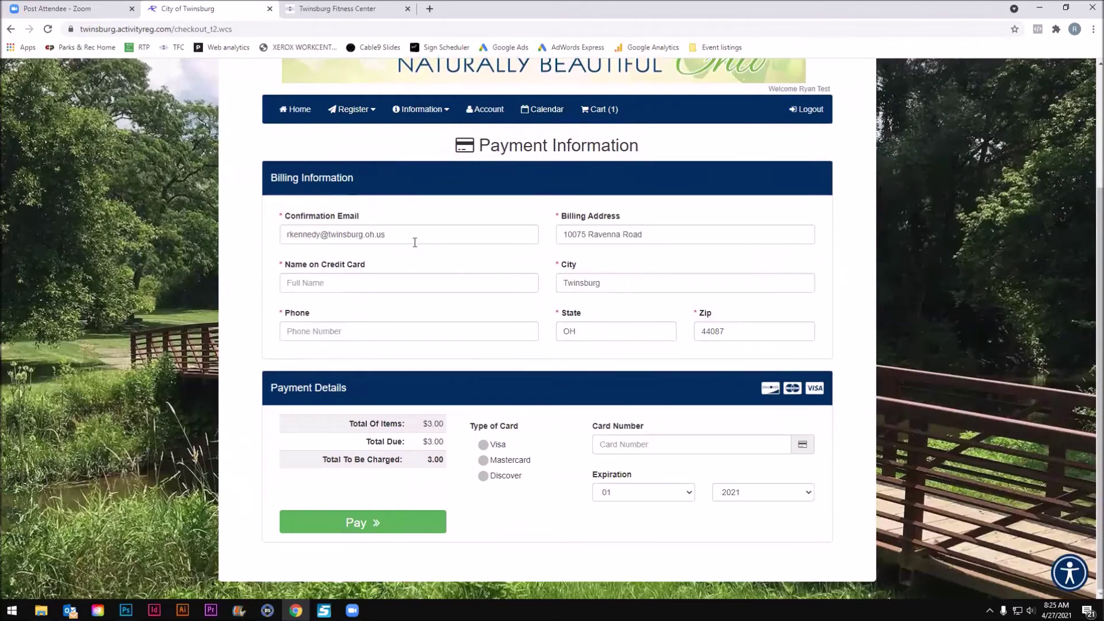
pyautogui.click(335, 281)
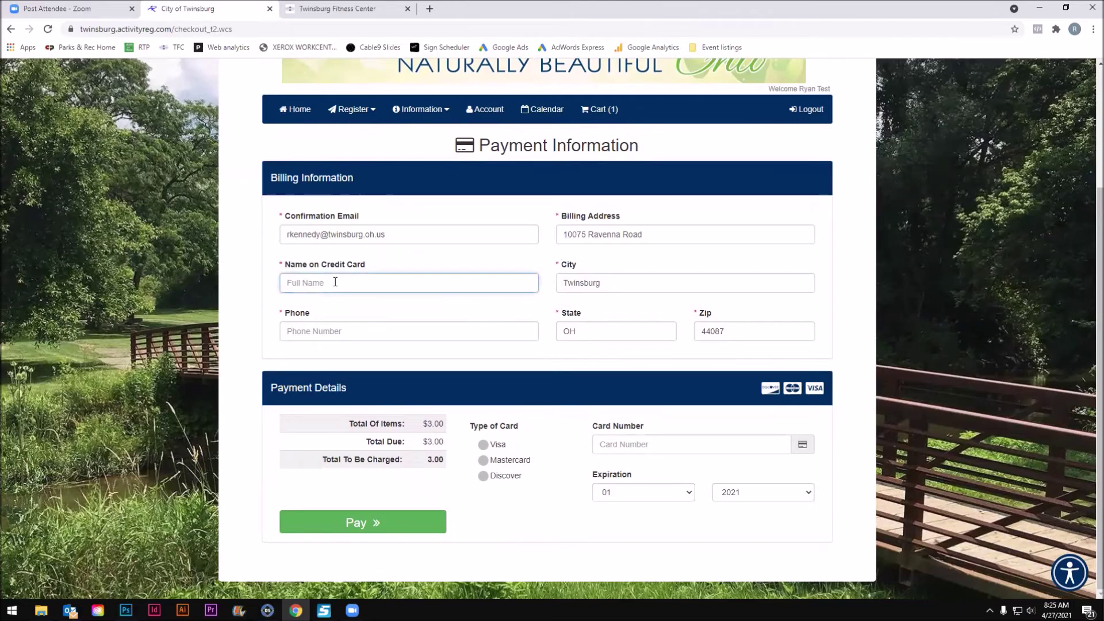
pyautogui.click(321, 332)
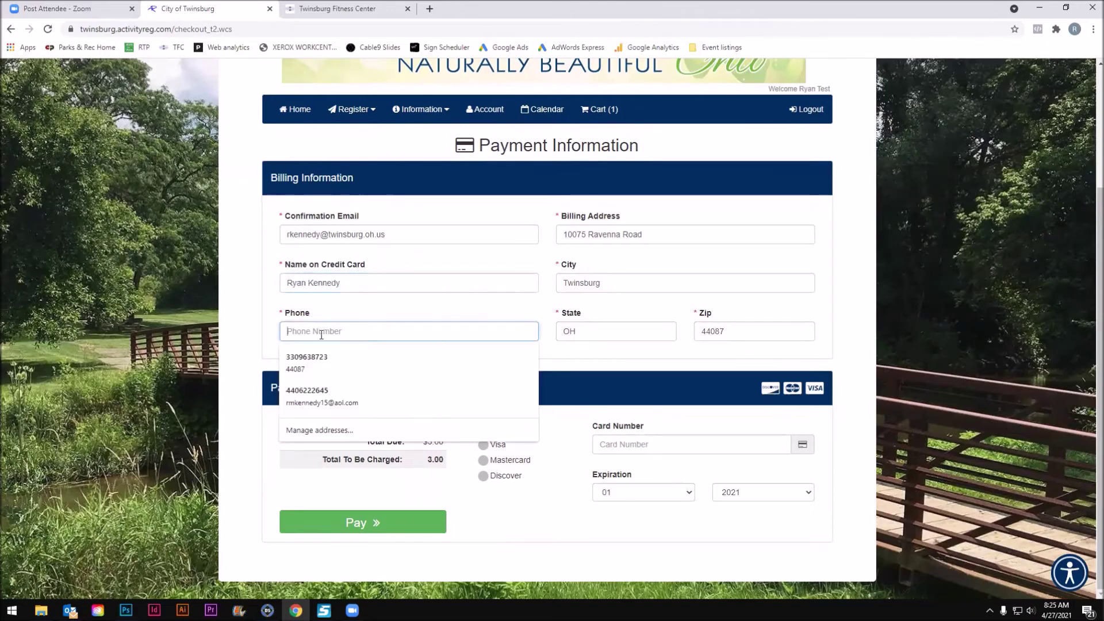
pyautogui.write('123-45')
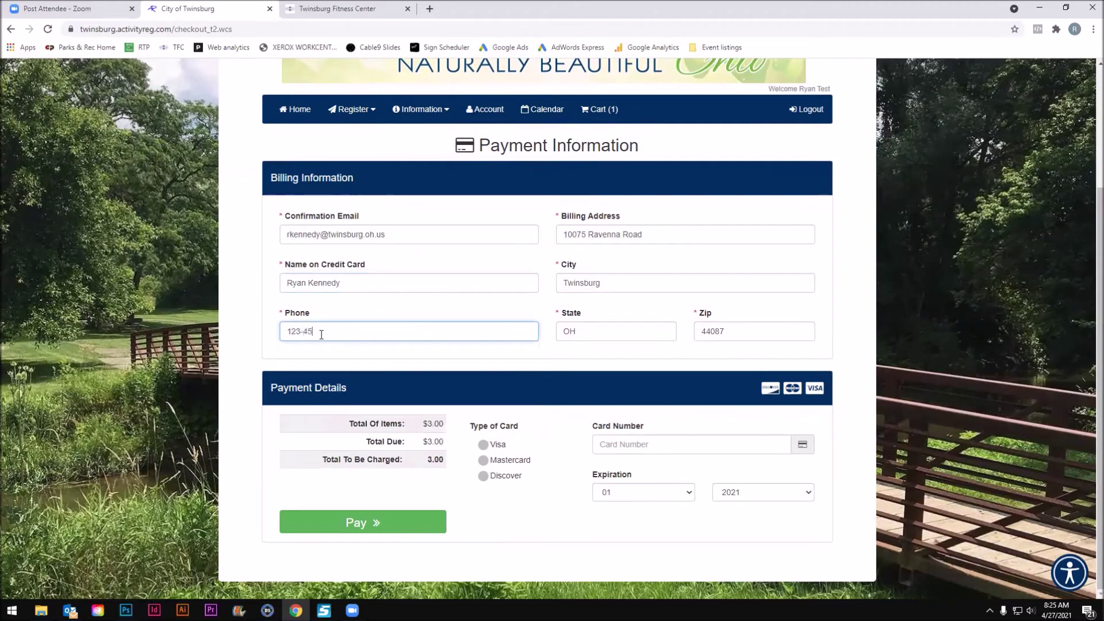
pyautogui.write('6-7890')
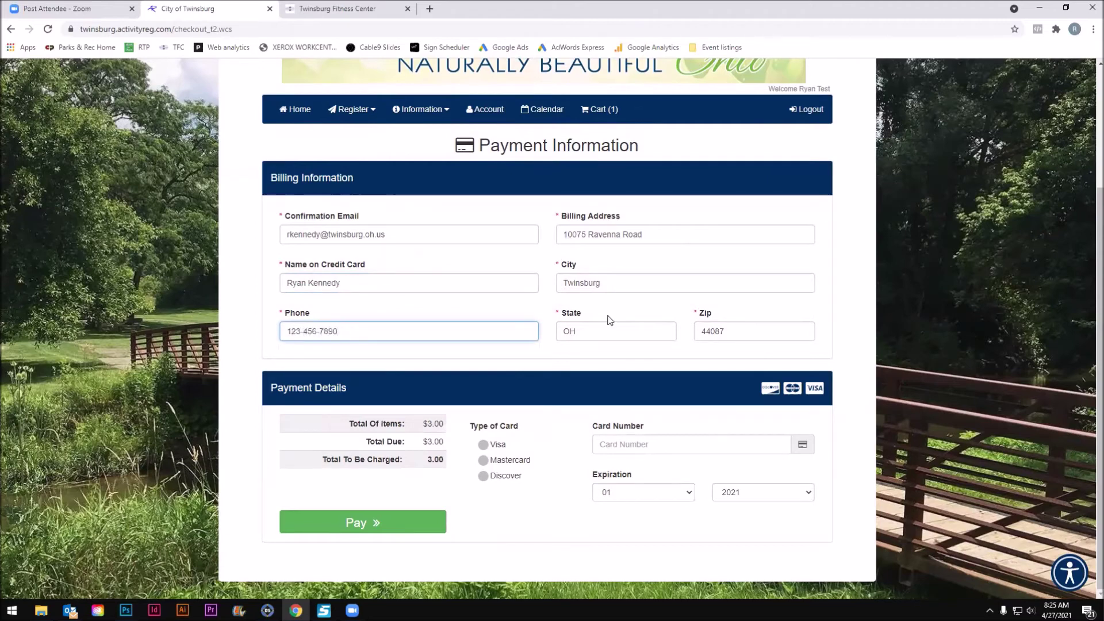
# Settle on Mastercard as the card type and enter the card number.
pyautogui.click(487, 443)
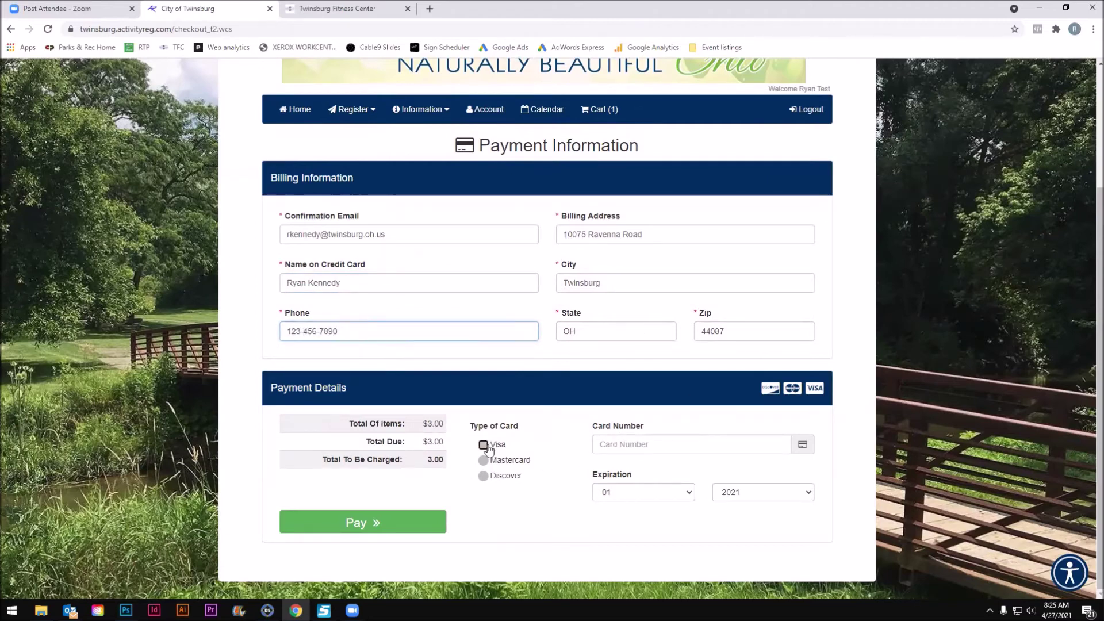
pyautogui.click(484, 460)
pyautogui.click(485, 476)
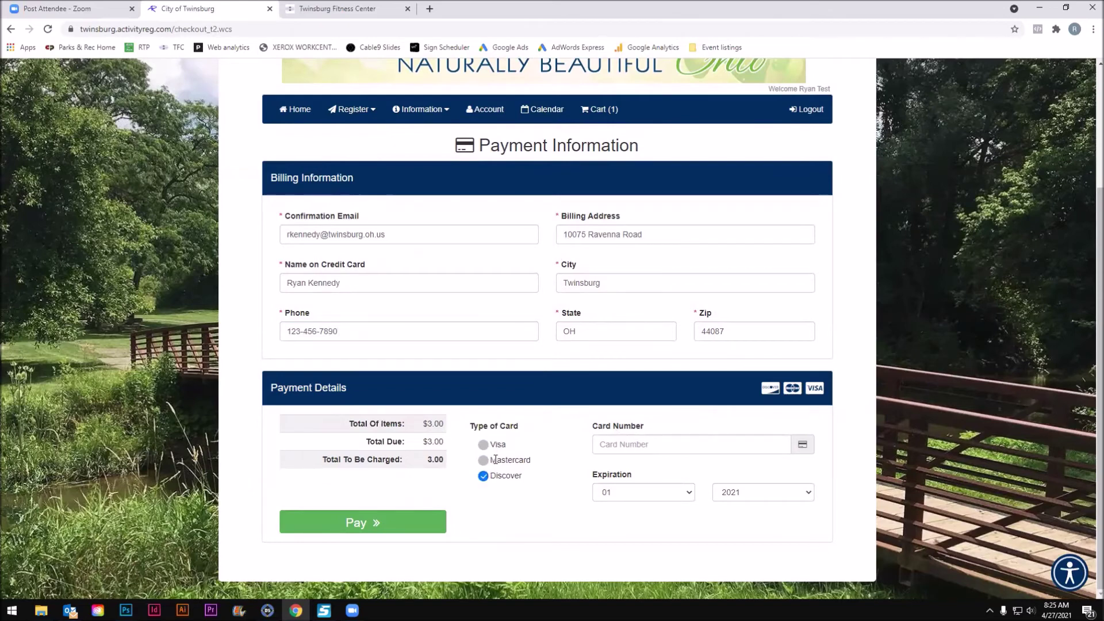
pyautogui.click(495, 459)
pyautogui.click(636, 447)
pyautogui.write('123')
pyautogui.write('4 5')
pyautogui.write('678 ')
pyautogui.write('1235 ')
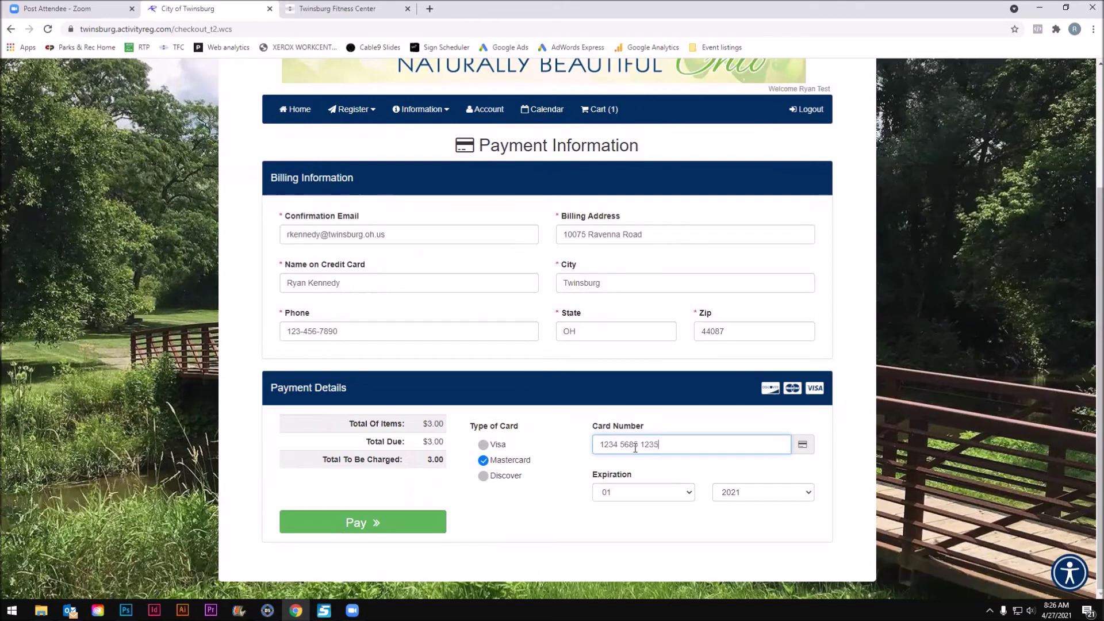
pyautogui.write('4620')
pyautogui.click(725, 492)
# Pick 2022 as the expiration year, then erase the whole entered card number.
pyautogui.click(753, 395)
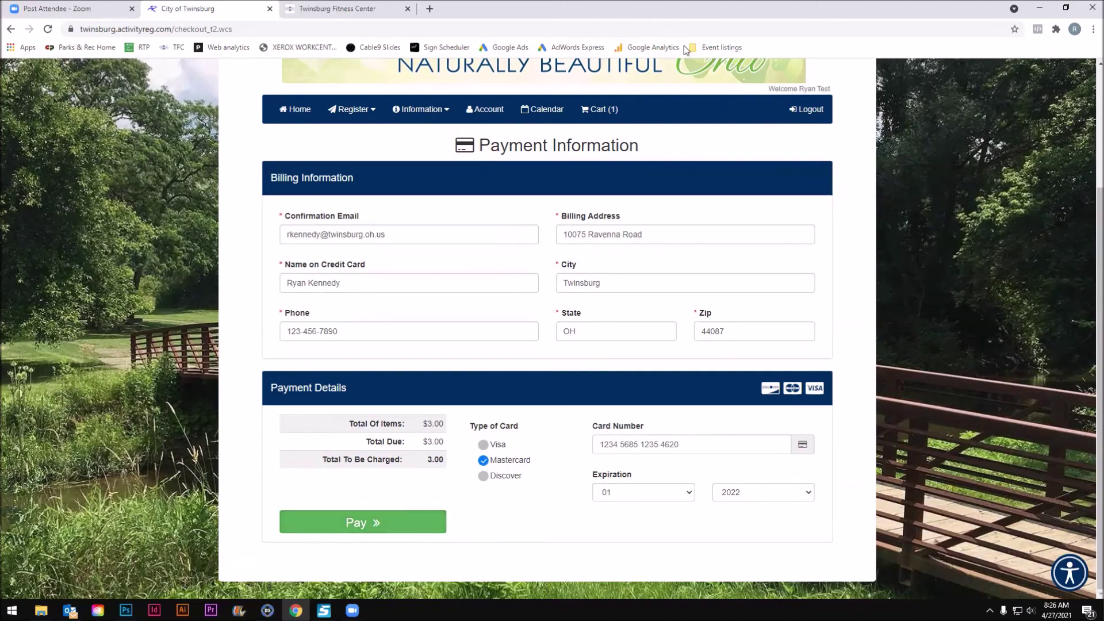
pyautogui.moveTo(718, 449); pyautogui.dragTo(541, 436)
pyautogui.press('BackSpace')
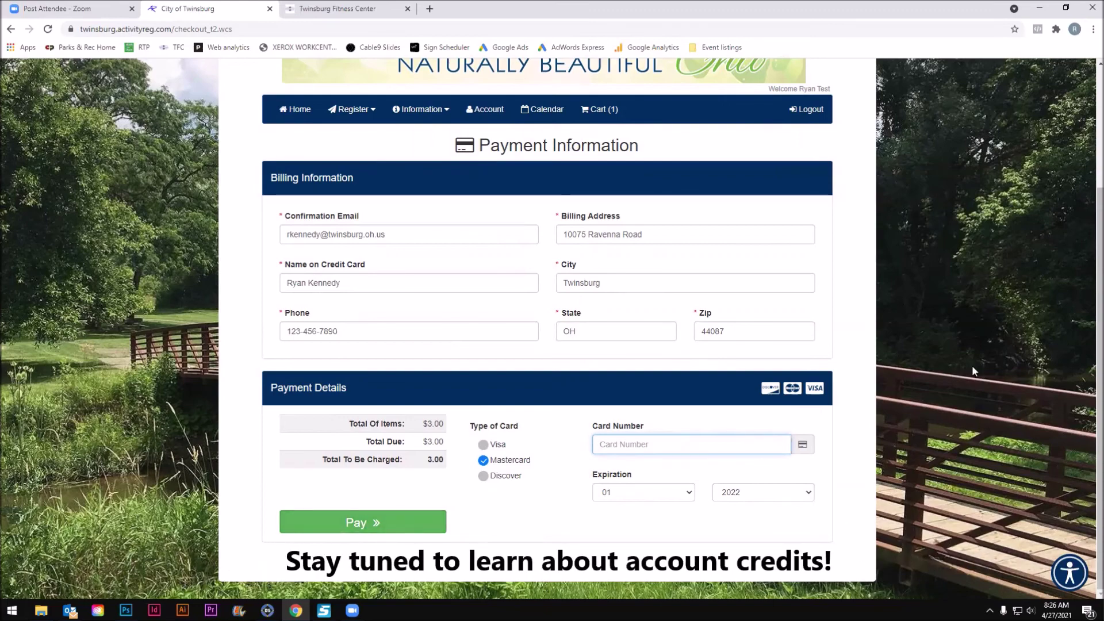
pyautogui.scroll(1, 972, 368)
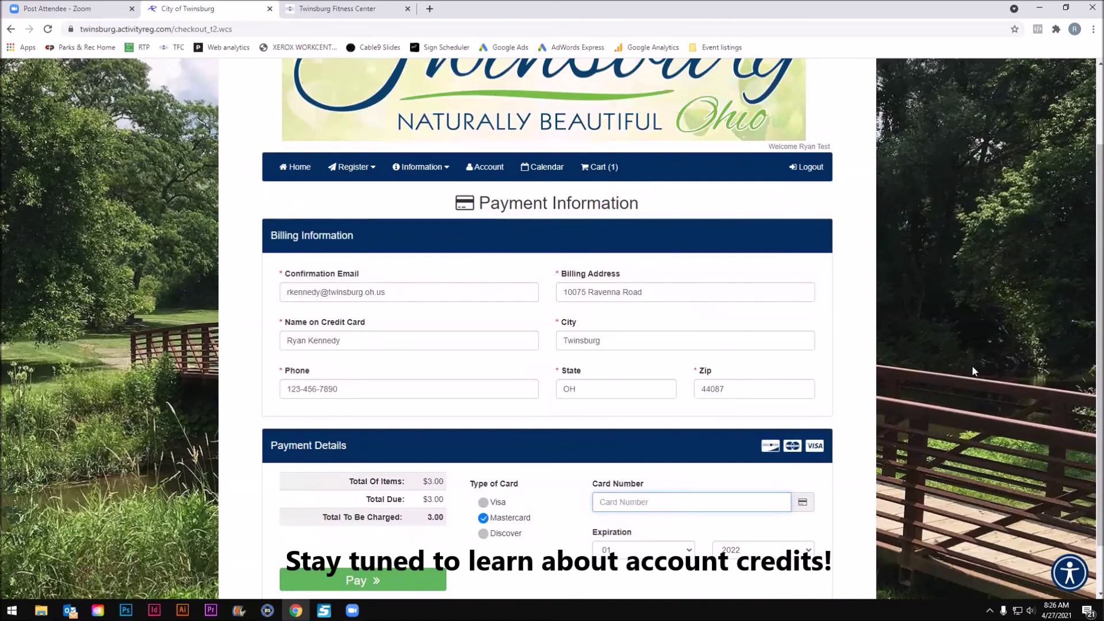